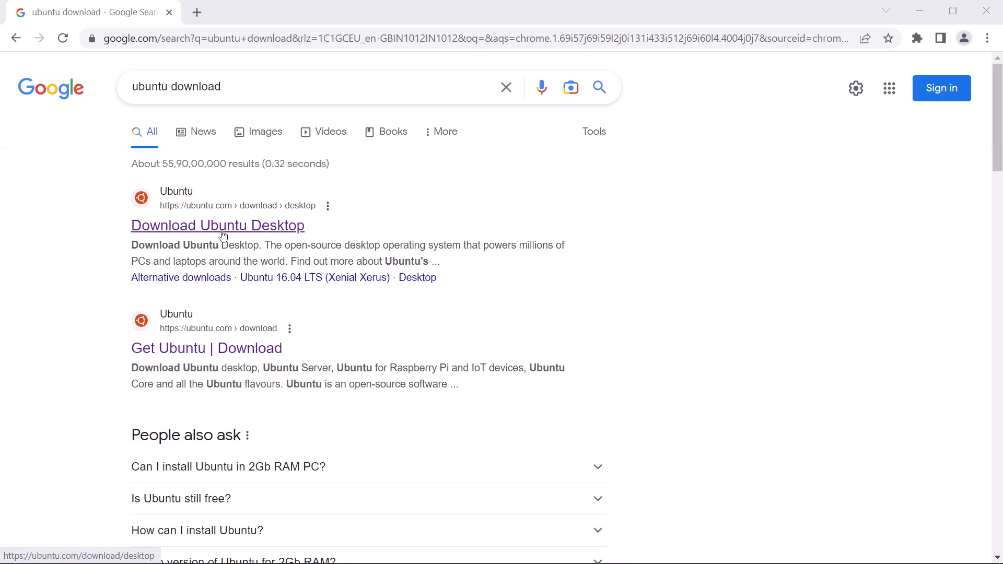
# Open the Download Ubuntu Desktop page and highlight the processor and 4 GB memory requirements
pyautogui.click(223, 235)
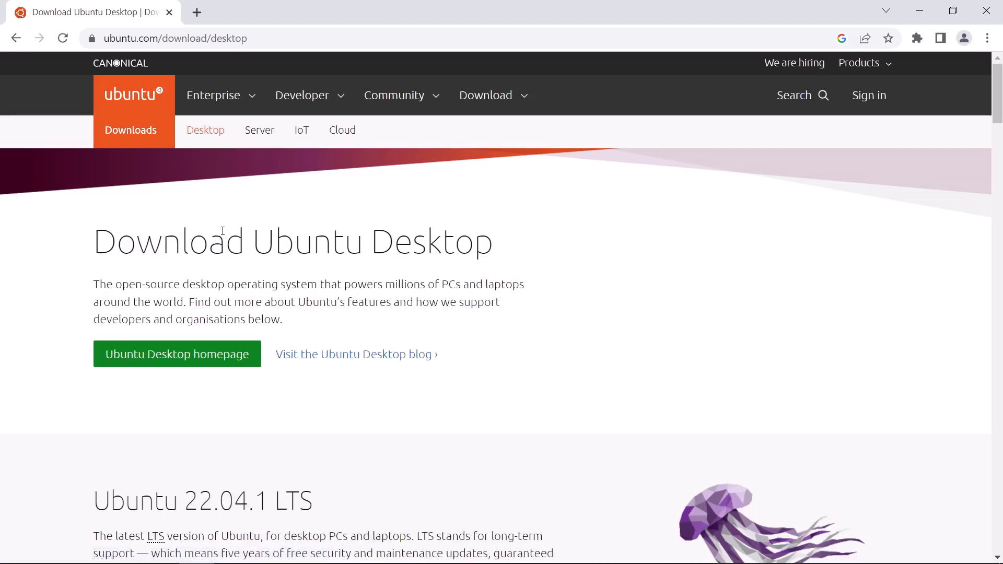
pyautogui.scroll(-4, 381, 300)
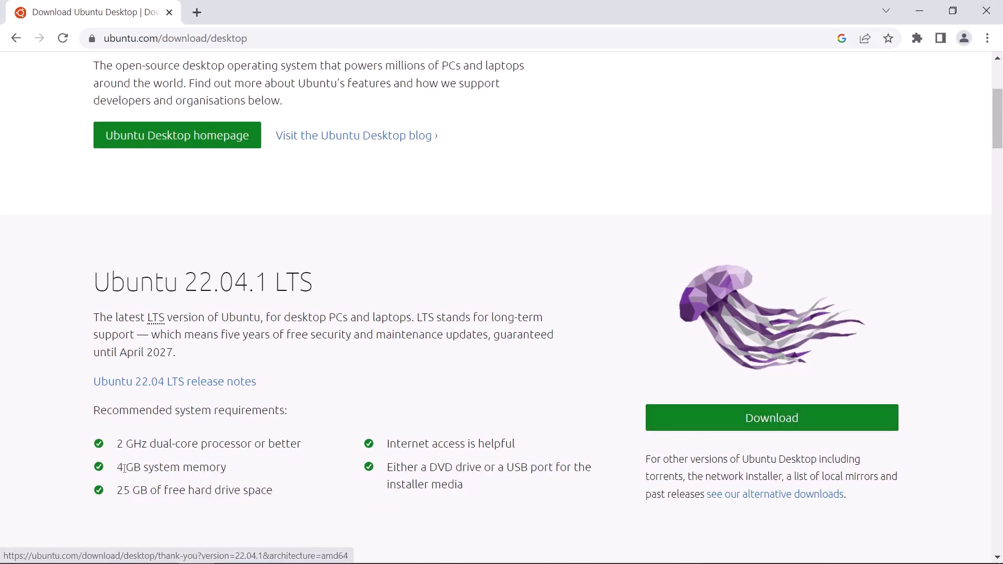
pyautogui.moveTo(114, 443); pyautogui.dragTo(221, 441)
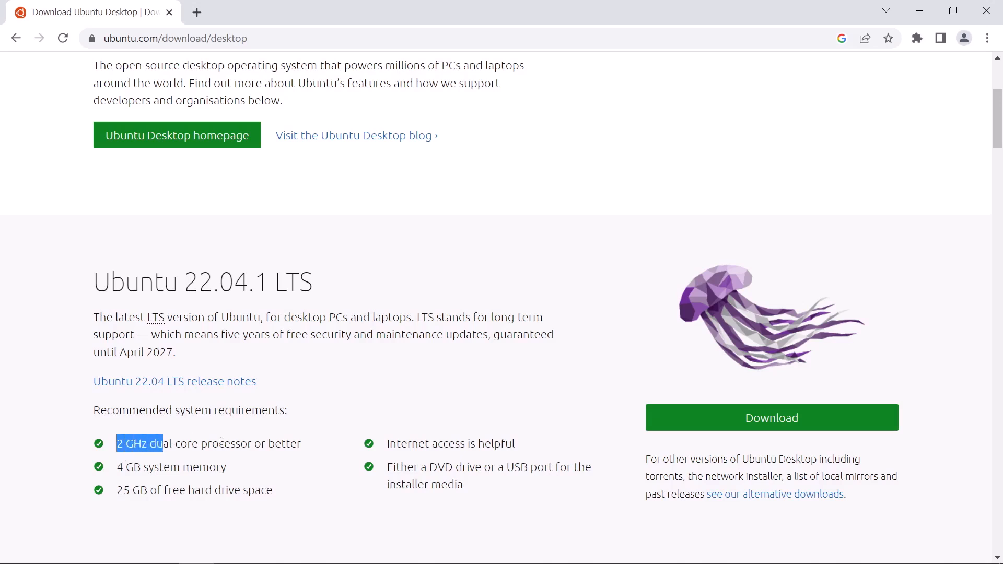
pyautogui.moveTo(116, 467); pyautogui.dragTo(177, 467)
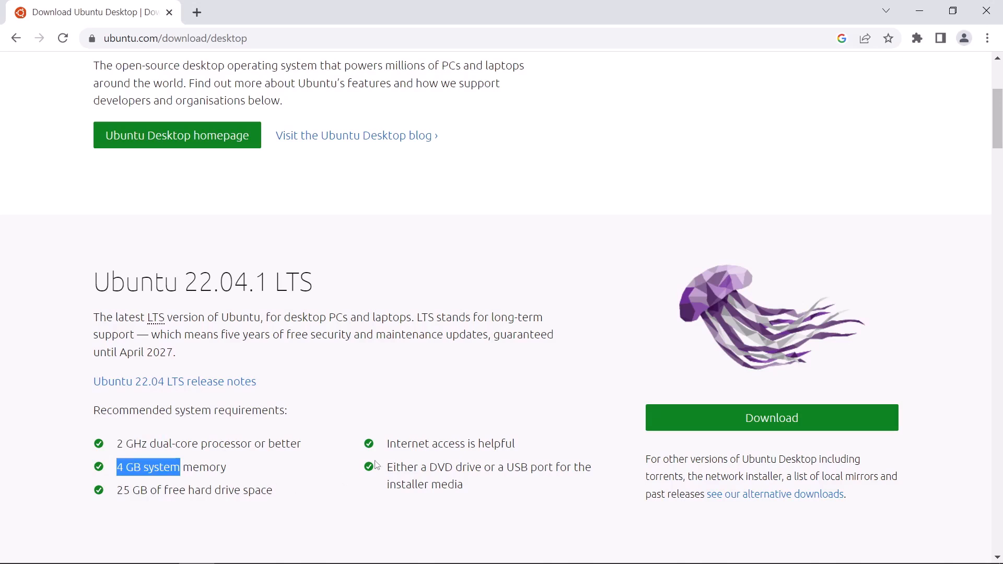
# Start the Ubuntu 22.04.1 LTS download, cancel it, and switch to VirtualBox Manager
pyautogui.click(758, 422)
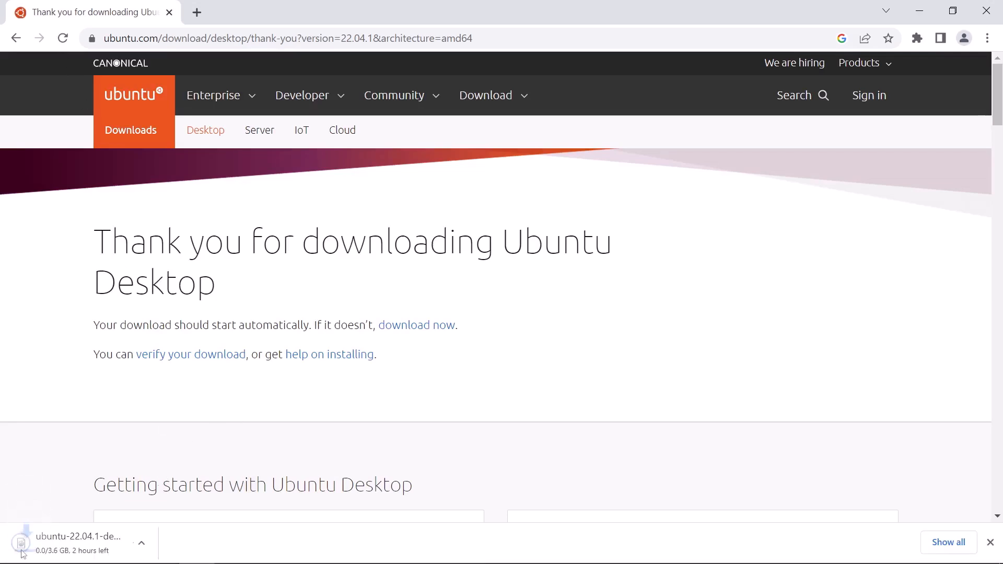
pyautogui.click(155, 544)
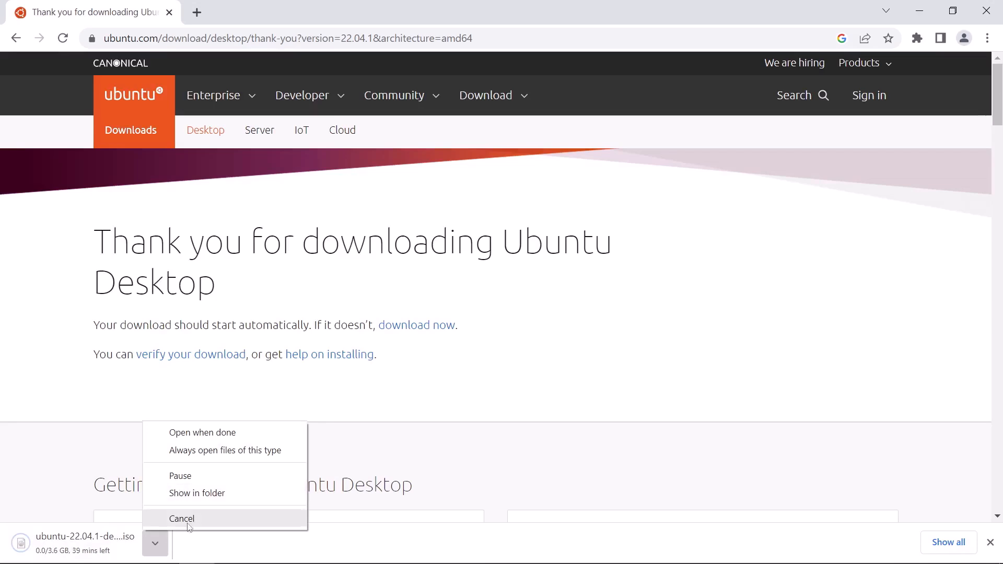
pyautogui.click(187, 523)
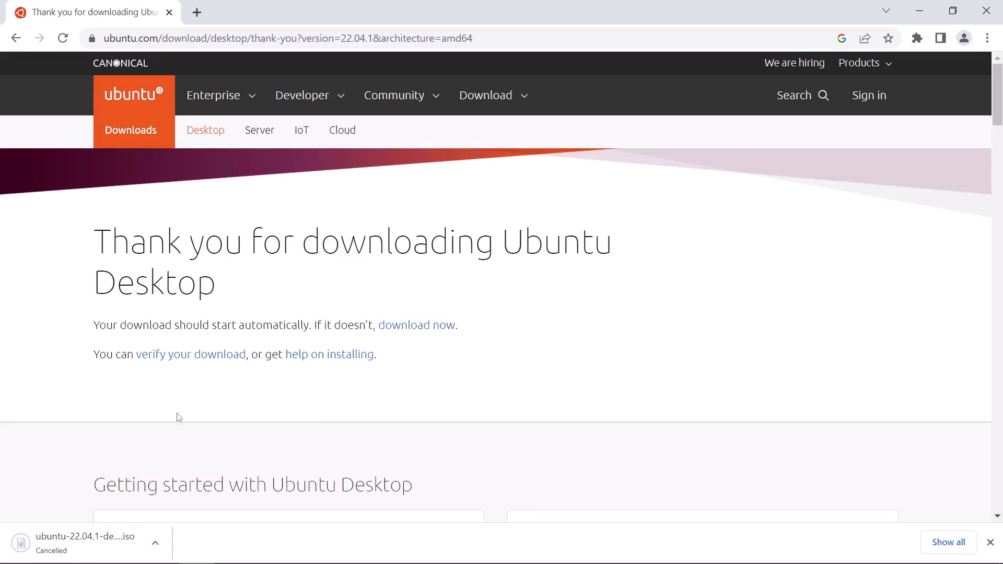
pyautogui.hotkey('alt', 'Tab')
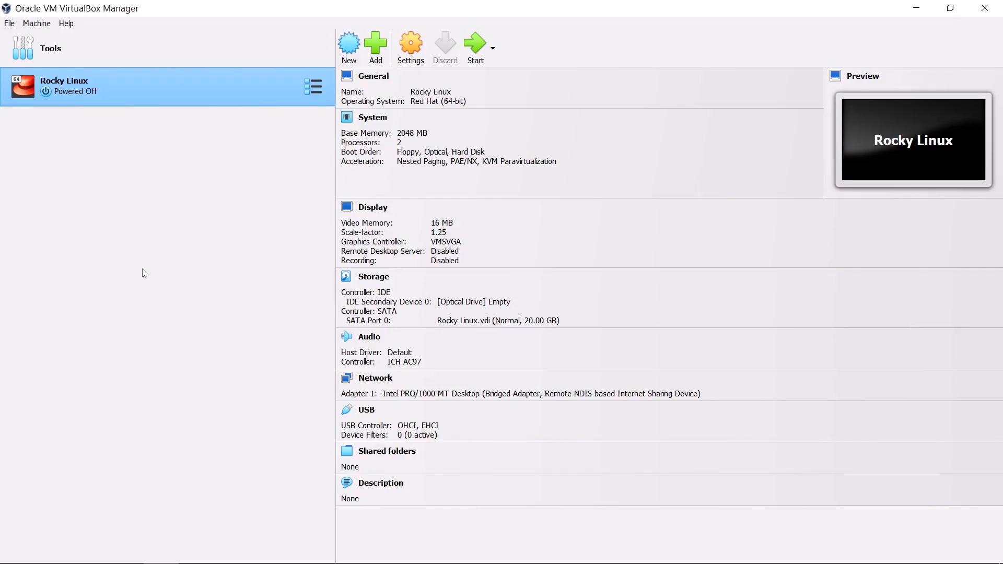
# From Tools, start a new VM named 'Ubuntu Desktop 1', detected as Linux, Ubuntu (64-bit)
pyautogui.click(130, 62)
pyautogui.click(470, 59)
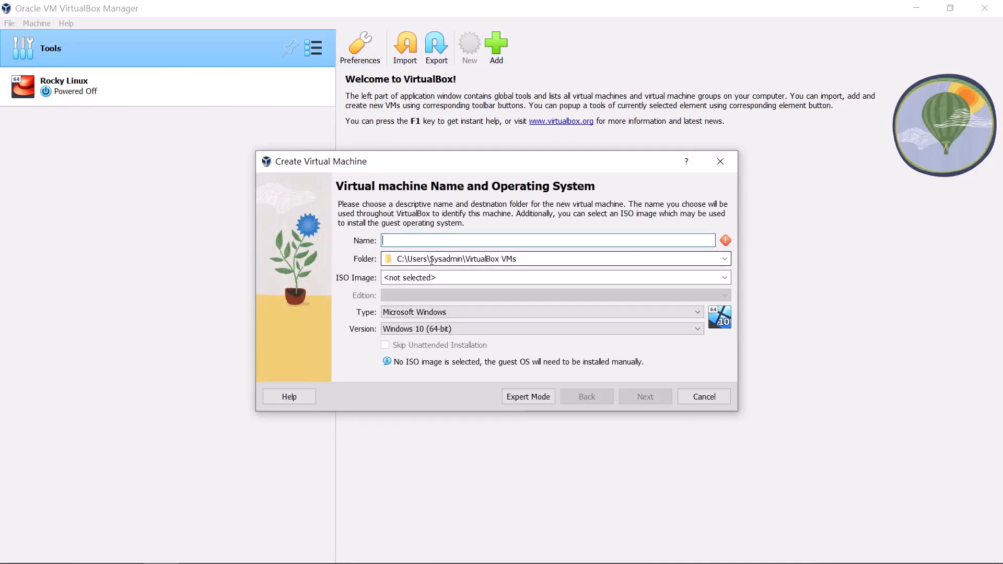
pyautogui.write('Ubuntu')
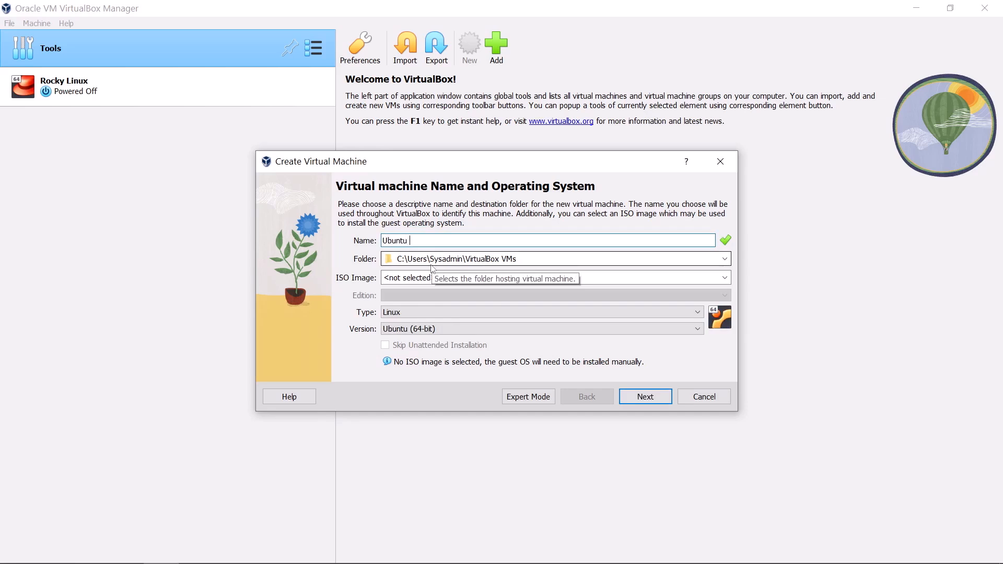
pyautogui.write(' Desktop 1')
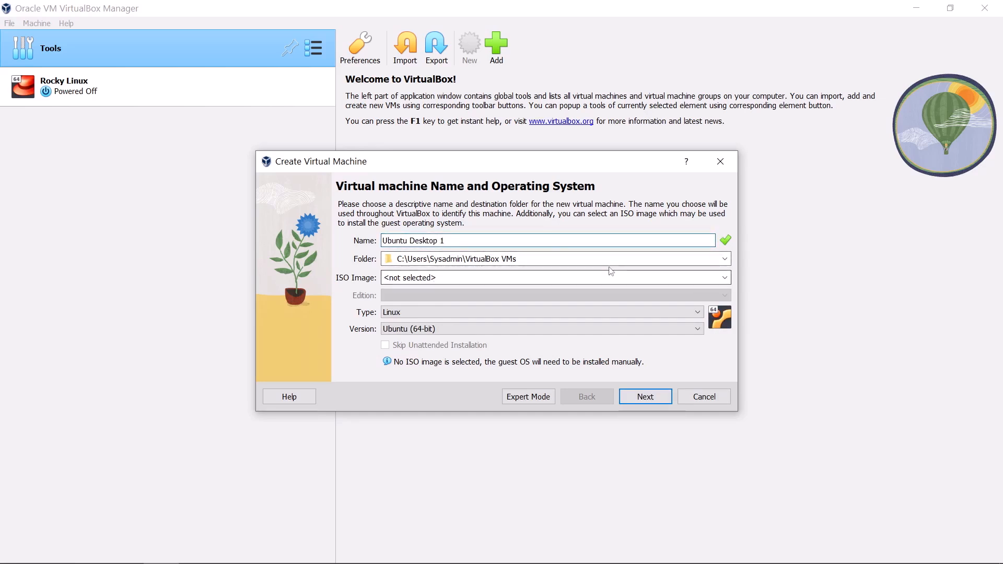
pyautogui.click(729, 262)
# Set the VM's machine folder to E:\VM
pyautogui.click(460, 285)
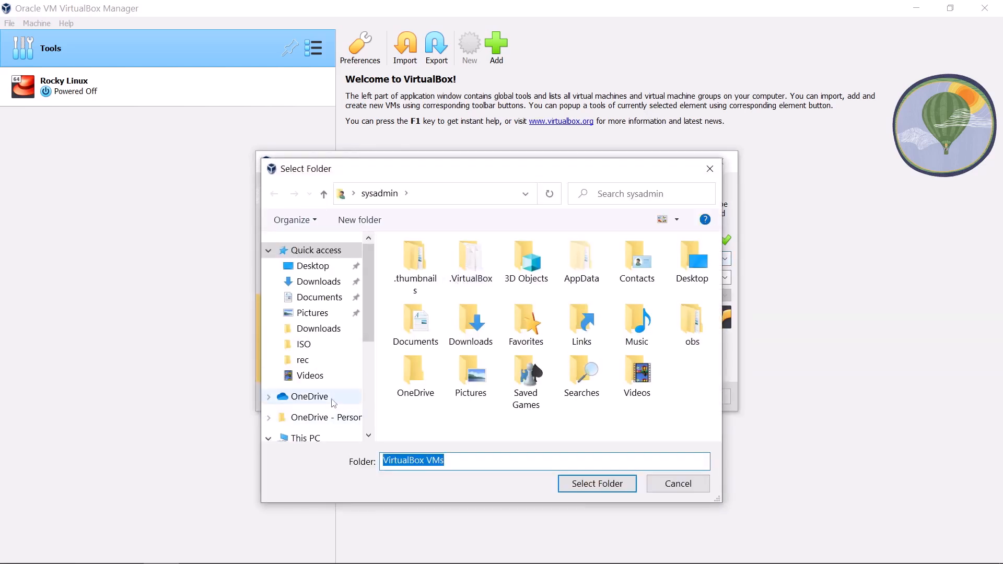
pyautogui.scroll(-3, 316, 405)
pyautogui.scroll(-1, 320, 409)
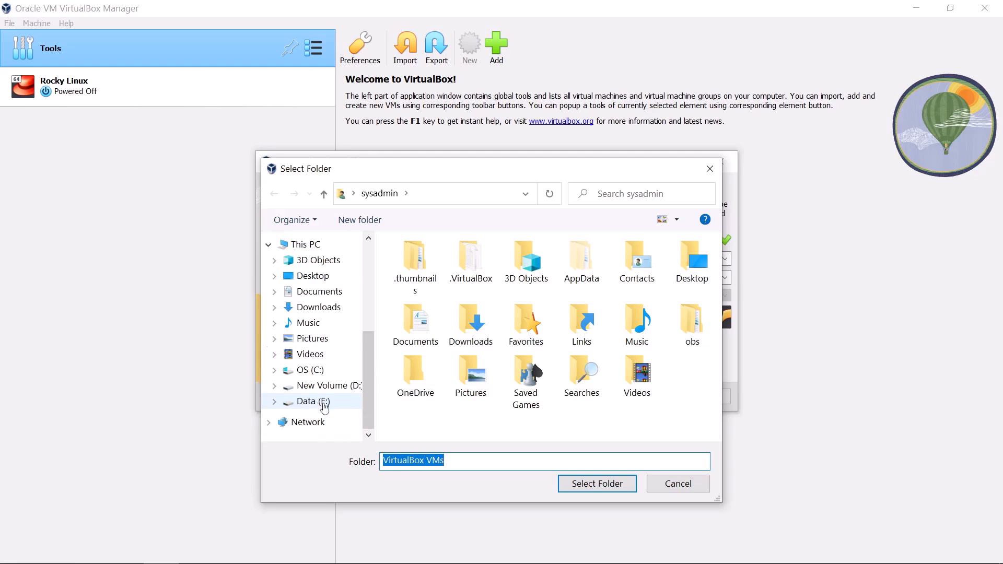
pyautogui.click(320, 402)
pyautogui.doubleClick(417, 390)
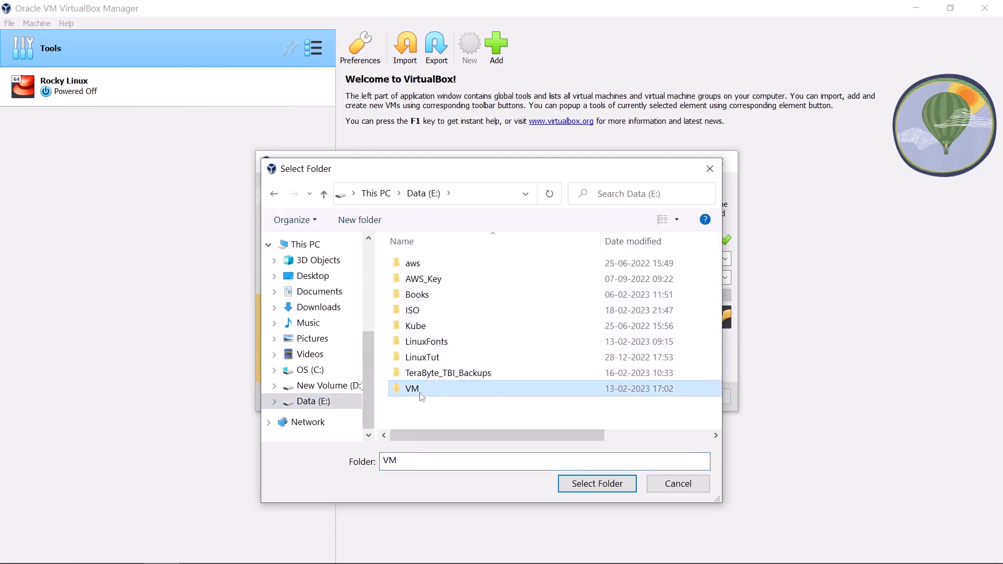
pyautogui.click(597, 484)
# Attach ubuntu-22.04.1-desktop-amd64.iso from the Desktop and skip unattended installation
pyautogui.click(481, 278)
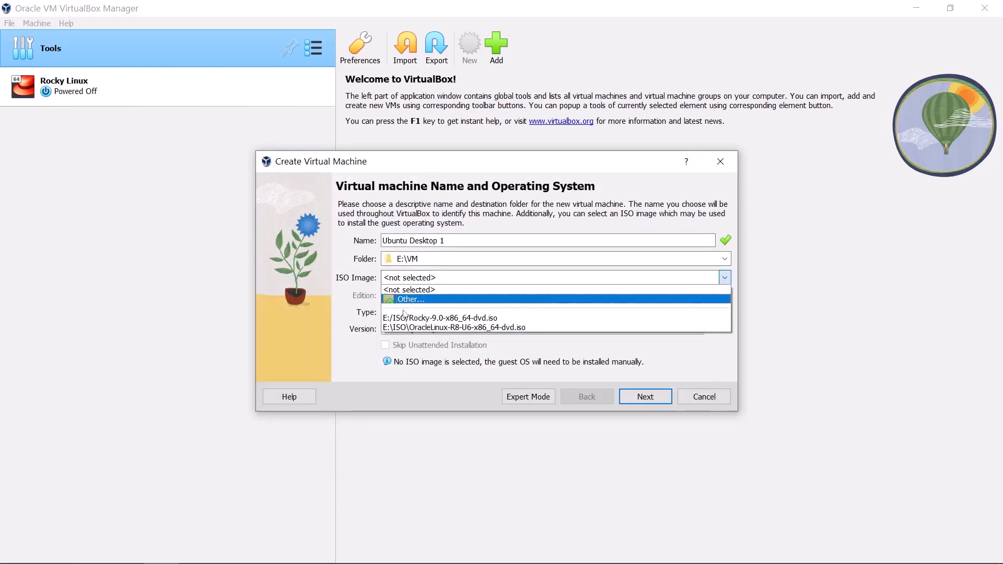
pyautogui.click(421, 300)
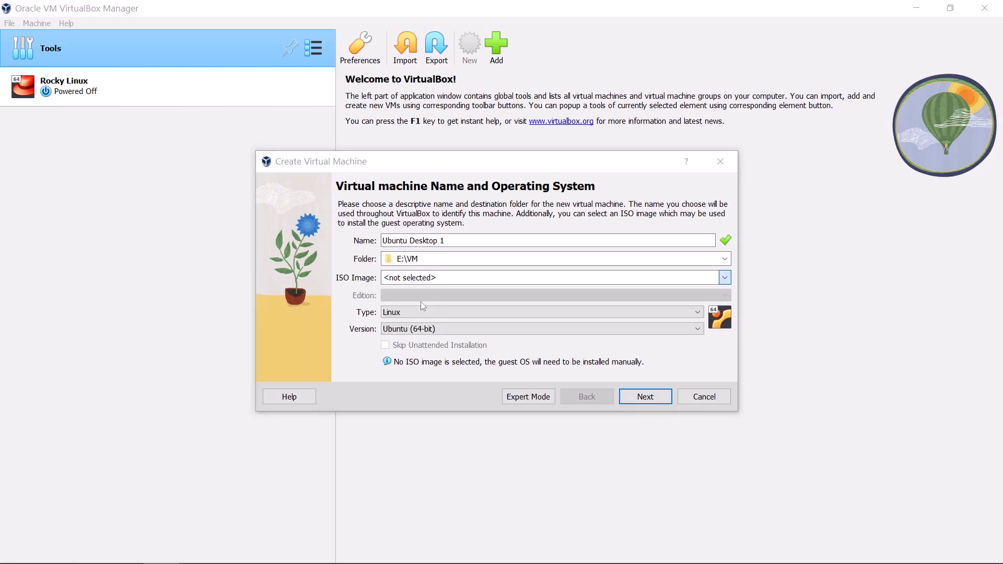
pyautogui.click(313, 296)
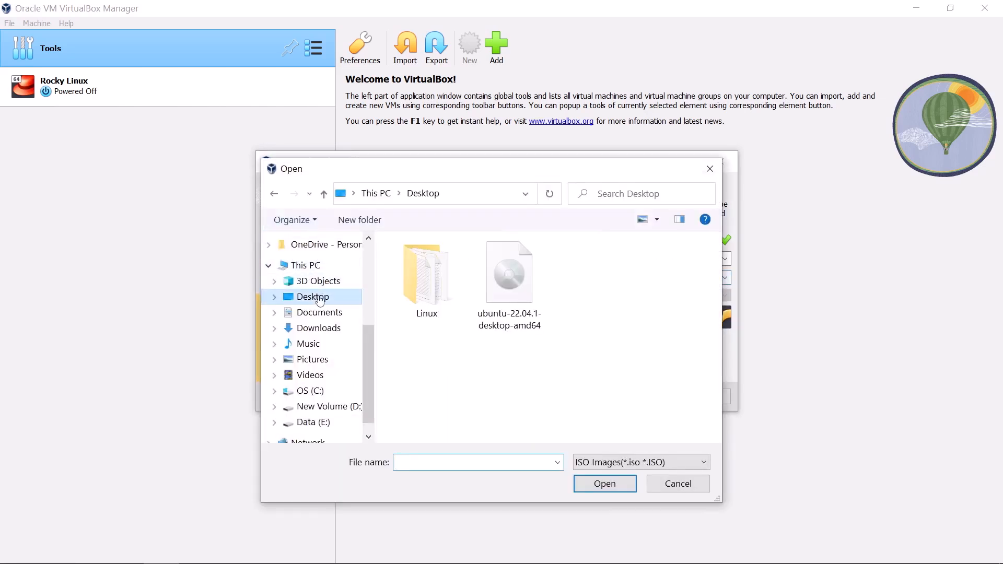
pyautogui.click(540, 296)
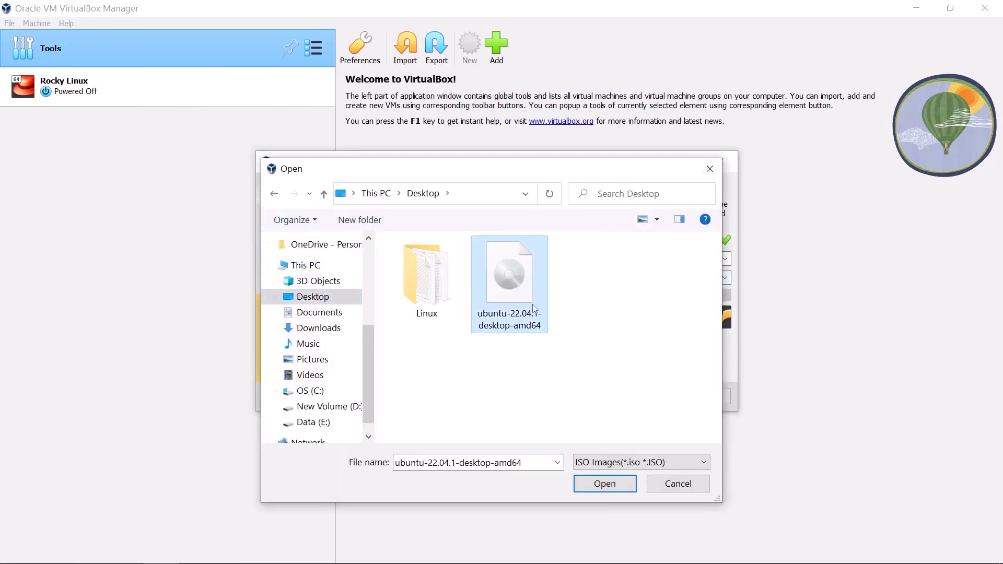
pyautogui.click(605, 484)
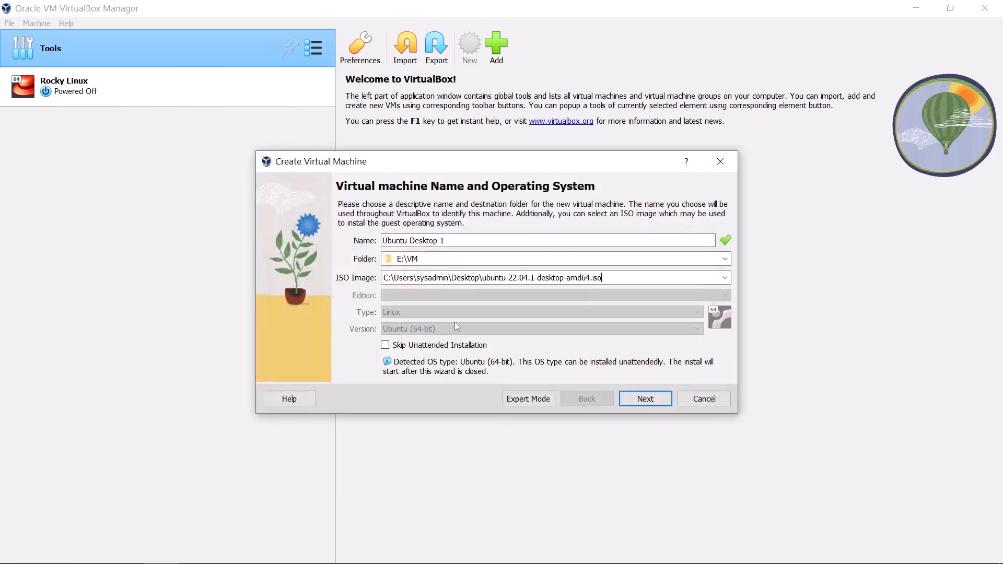
pyautogui.click(410, 348)
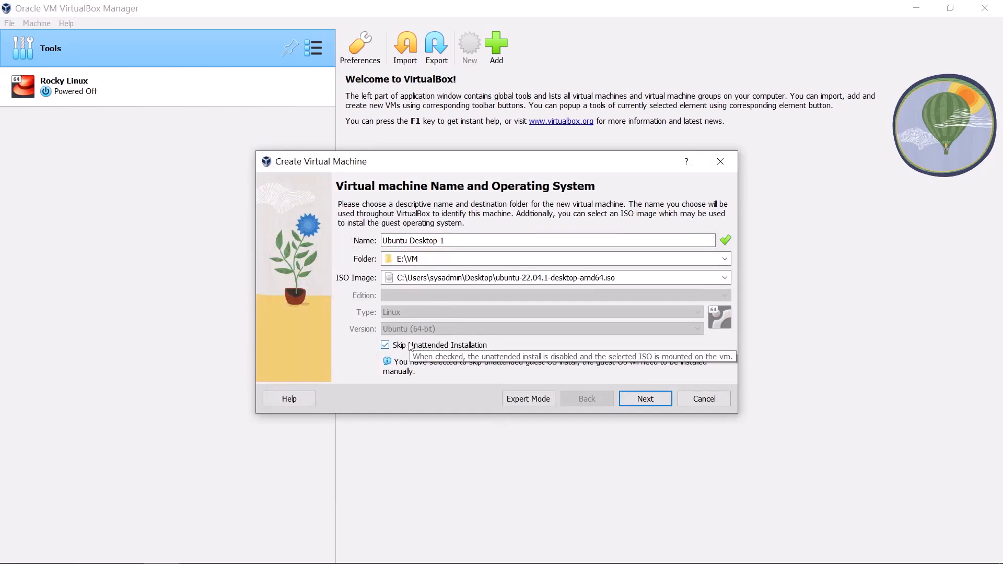
# Give the VM 4096 MB base memory and 2 processors
pyautogui.click(643, 403)
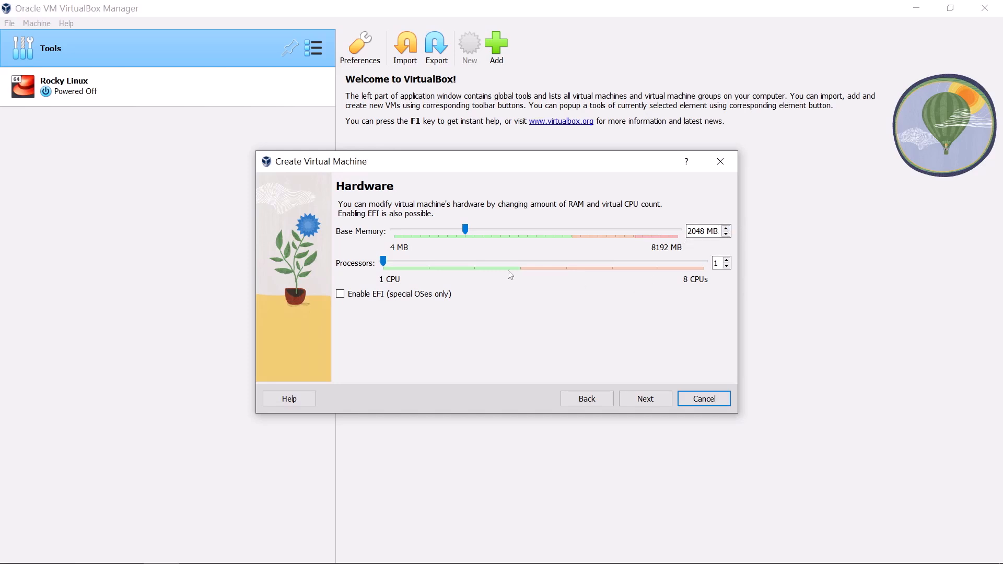
pyautogui.click(726, 261)
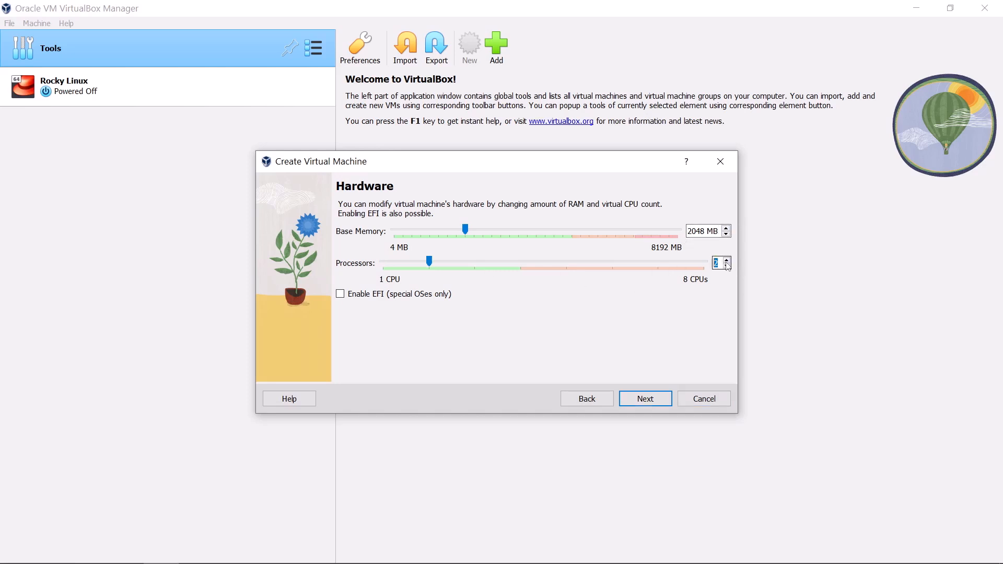
pyautogui.click(696, 231)
pyautogui.press('BackSpace')
pyautogui.press('BackSpace')
pyautogui.press('BackSpace')
pyautogui.press('BackSpace')
pyautogui.write('4096')
# Accept the new 25.00 GB virtual disk and finish creating the VM
pyautogui.click(645, 404)
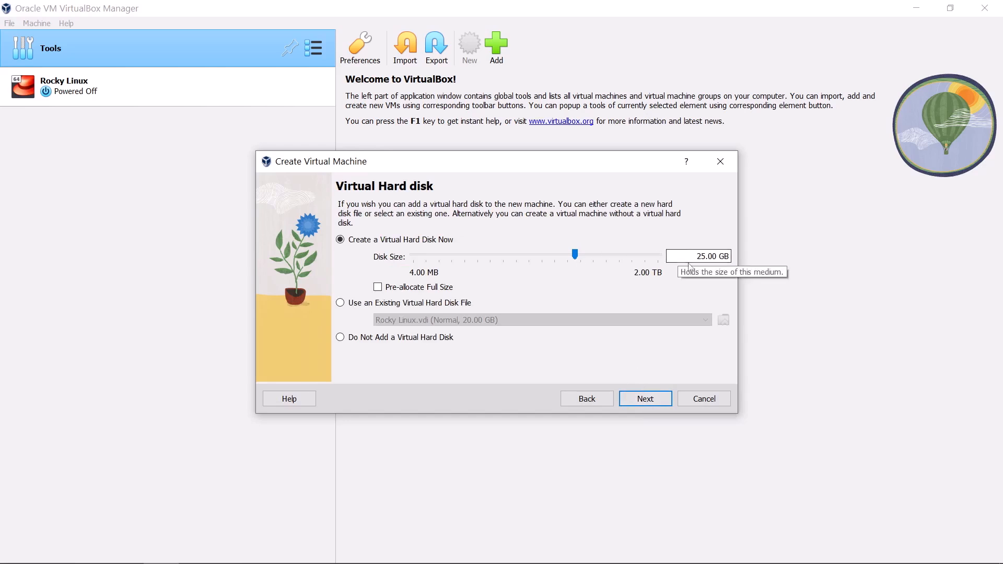
pyautogui.click(645, 399)
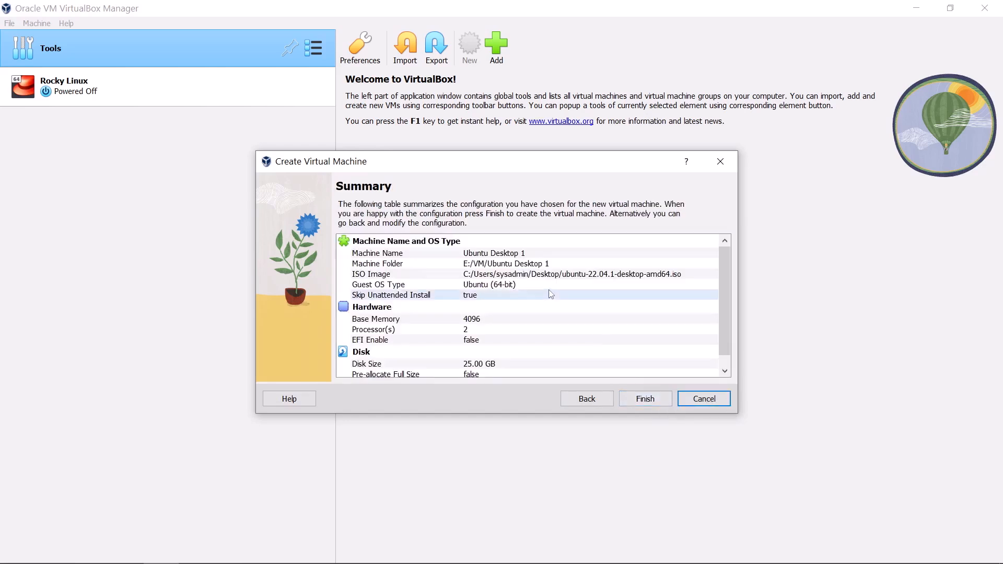
pyautogui.click(631, 403)
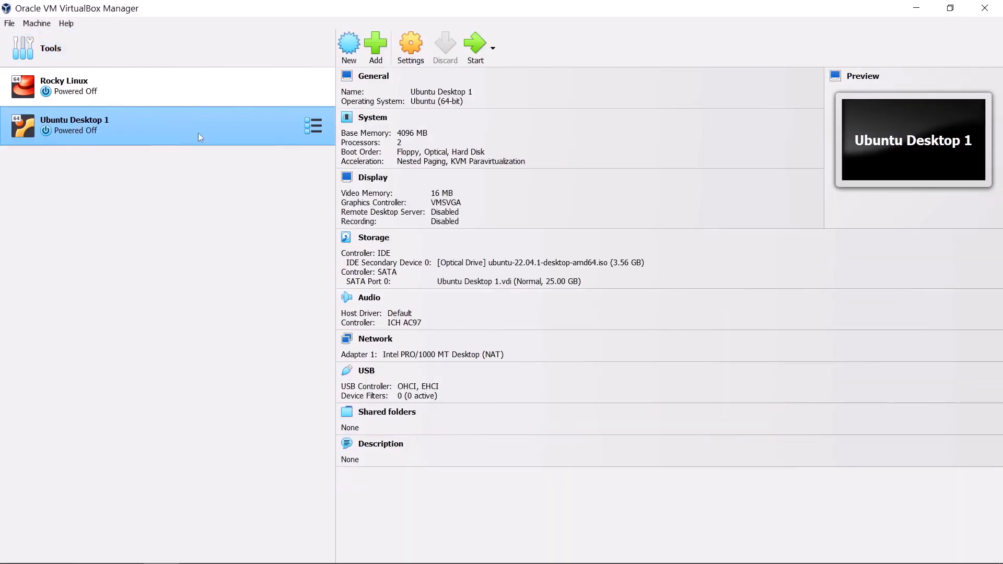
# Attach the Ubuntu Desktop 1 network adapter to Bridged Adapter, save, and start the VM
pyautogui.click(410, 48)
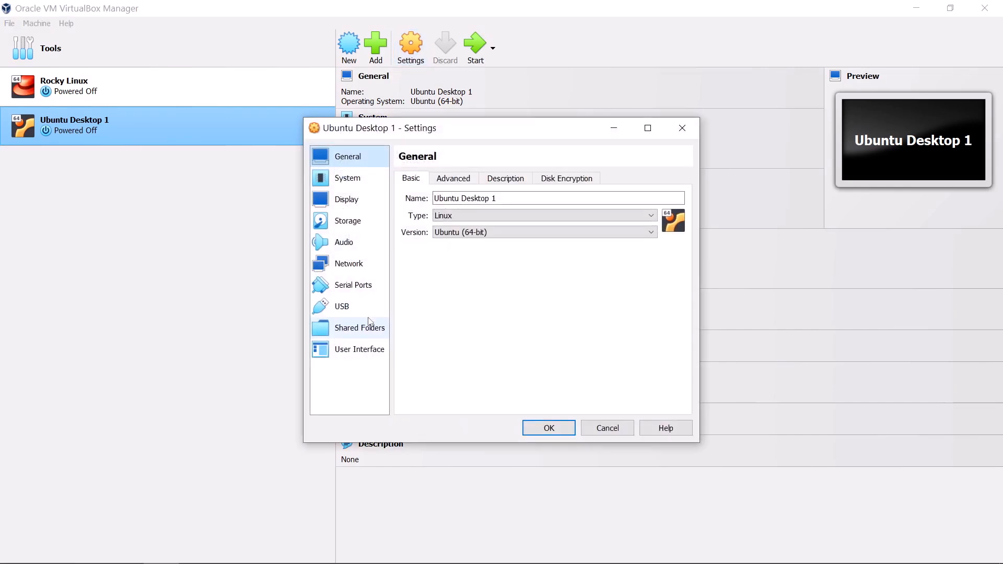
pyautogui.click(349, 264)
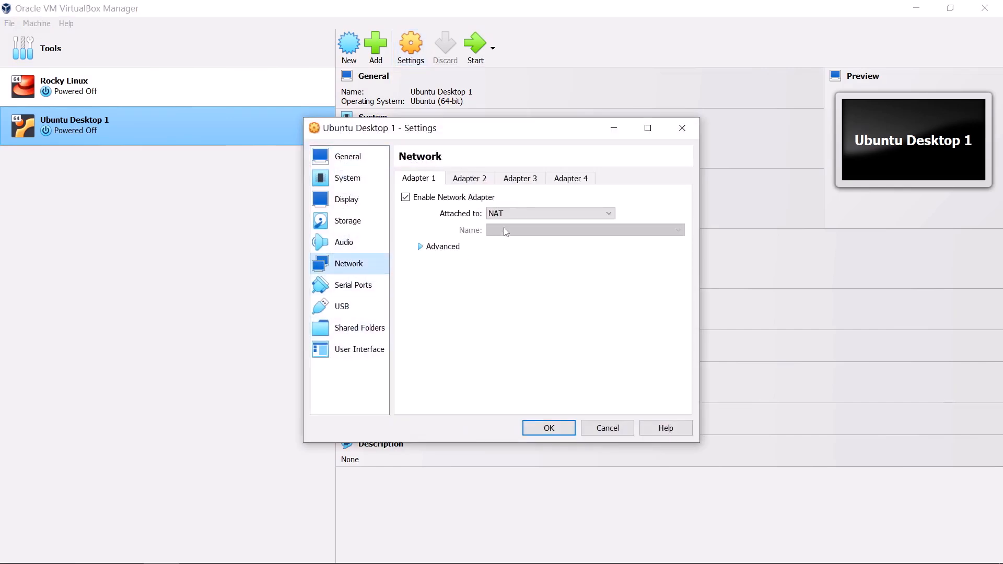
pyautogui.click(524, 215)
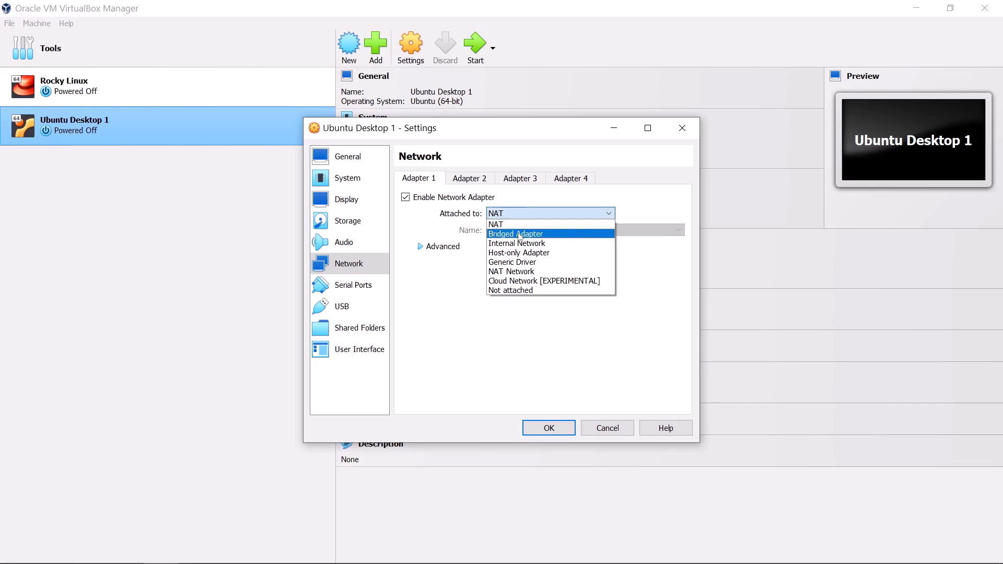
pyautogui.click(519, 235)
pyautogui.click(543, 430)
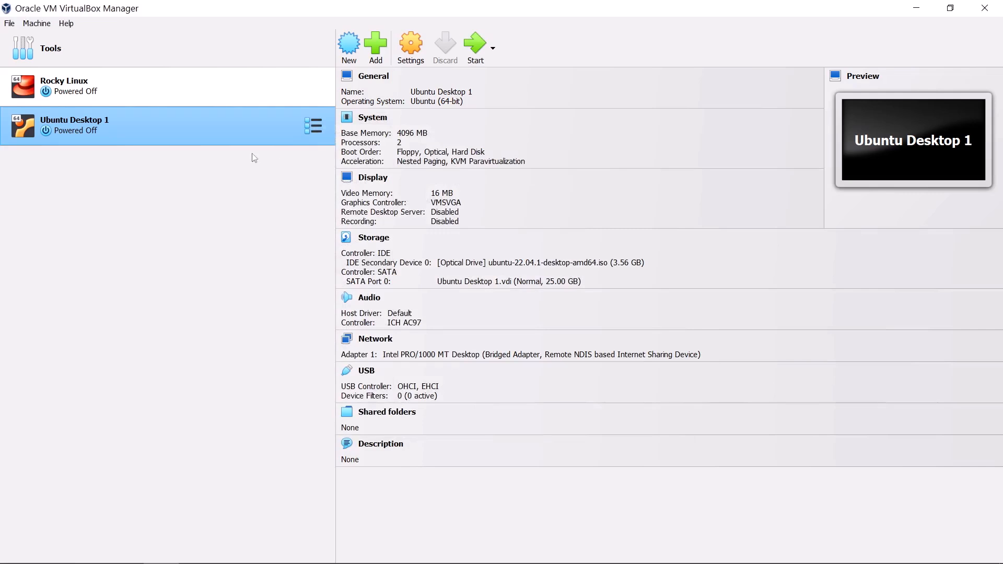
pyautogui.click(475, 46)
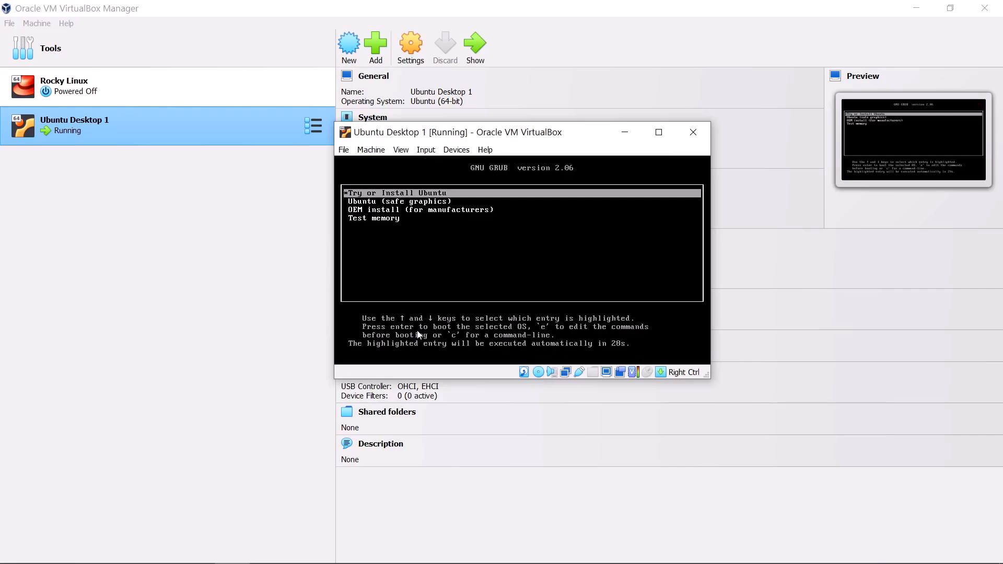
# Maximize the VM window and scale Virtual Screen 1 to 125%
pyautogui.click(659, 132)
pyautogui.click(73, 25)
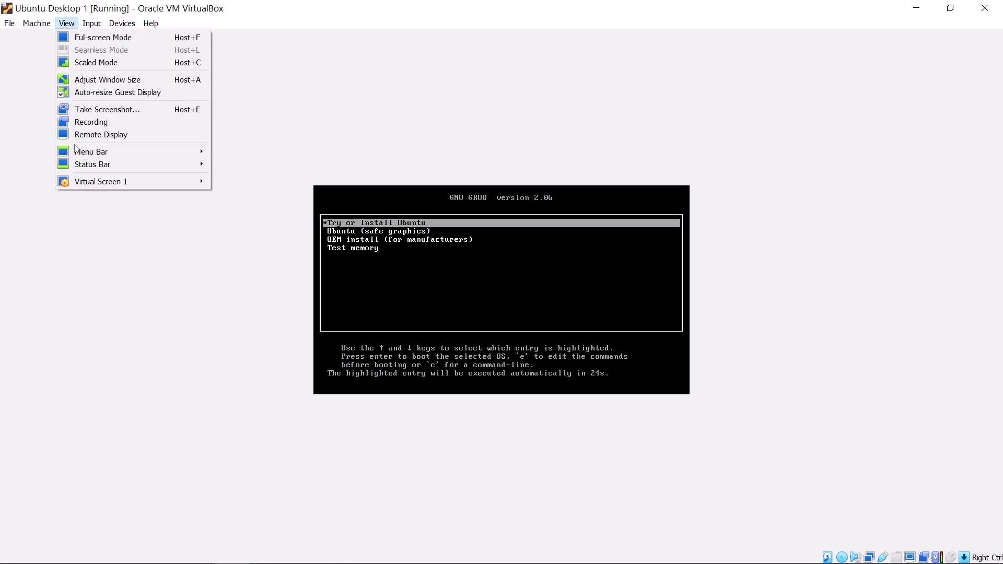
pyautogui.moveTo(135, 183)
pyautogui.click(268, 351)
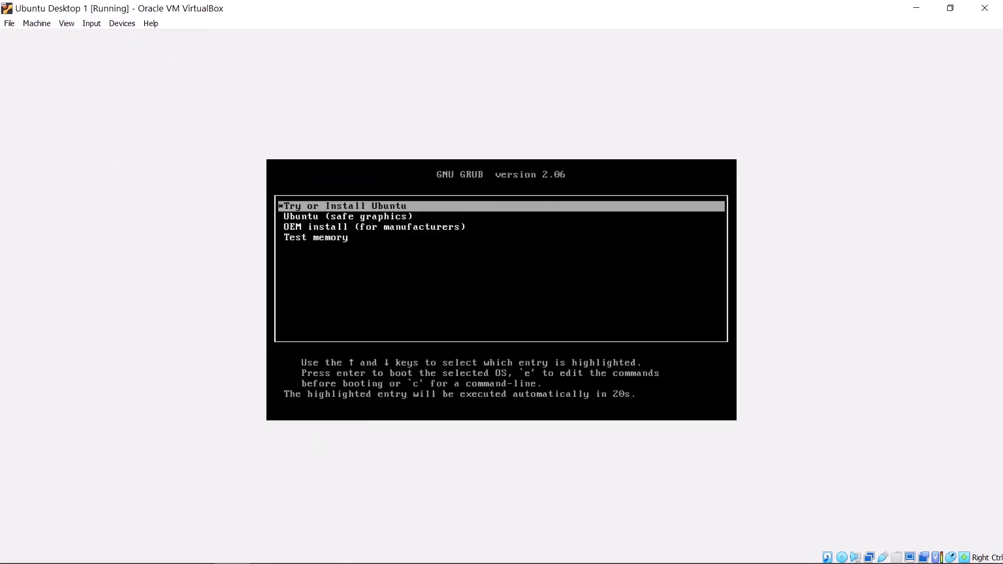
# Boot the Try or Install Ubuntu entry from the GRUB menu
pyautogui.press('Down')
pyautogui.press('Down')
pyautogui.press('Up')
pyautogui.press('Up')
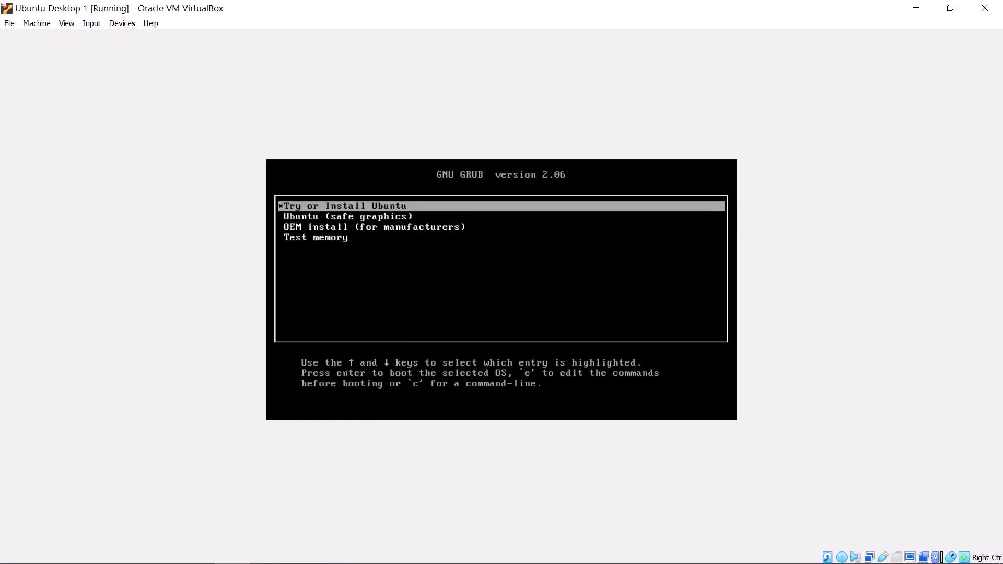
pyautogui.press('Return')
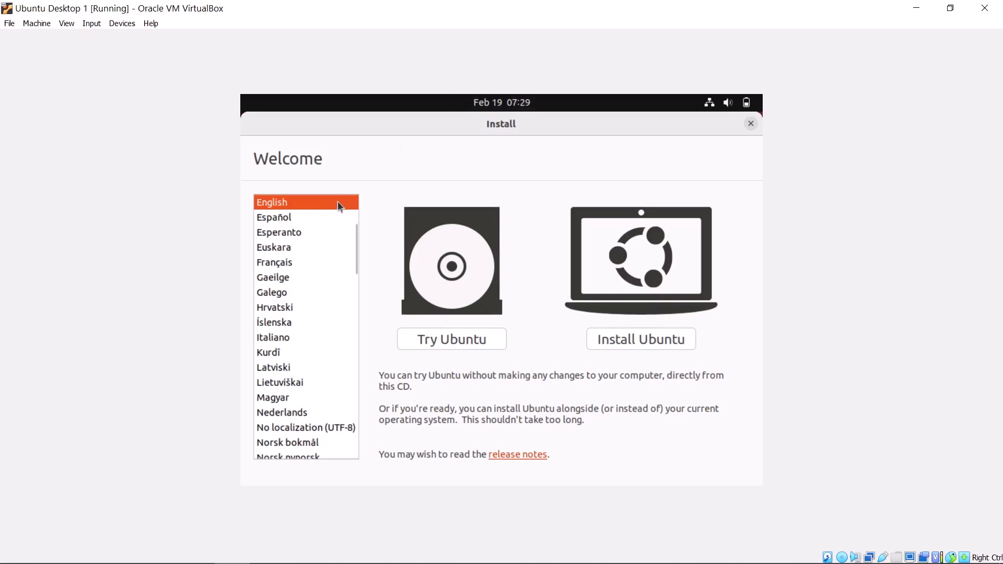
# Choose Install Ubuntu and keep the English (US) keyboard layout
pyautogui.click(641, 339)
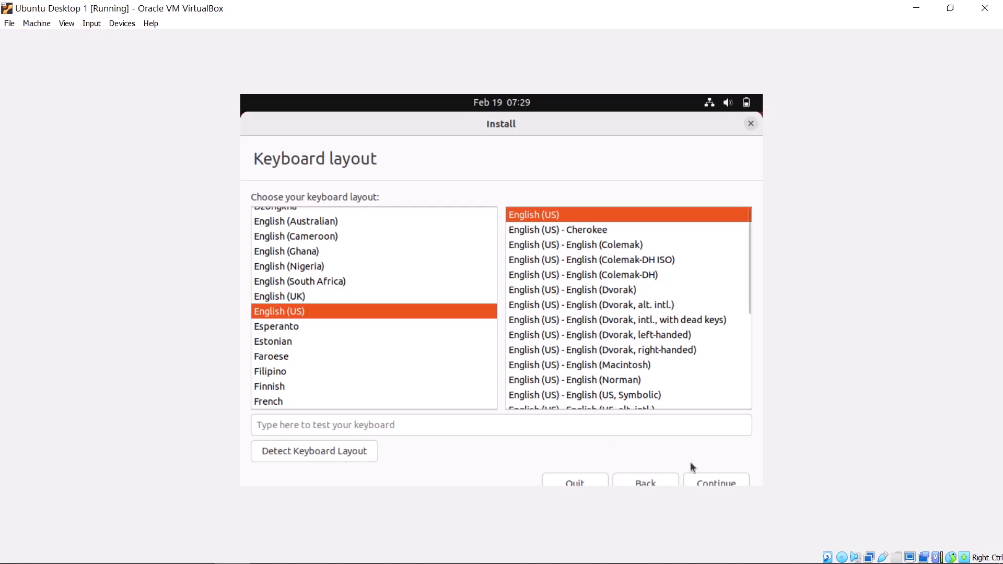
pyautogui.click(717, 480)
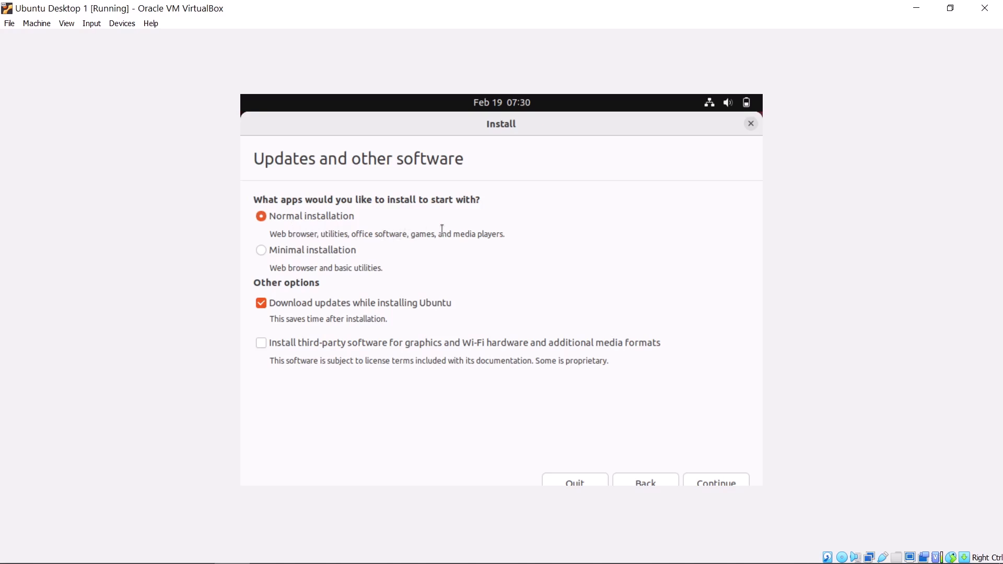
# Select Minimal installation, untick Download updates while installing Ubuntu, and continue
pyautogui.click(285, 255)
pyautogui.click(302, 302)
pyautogui.click(721, 479)
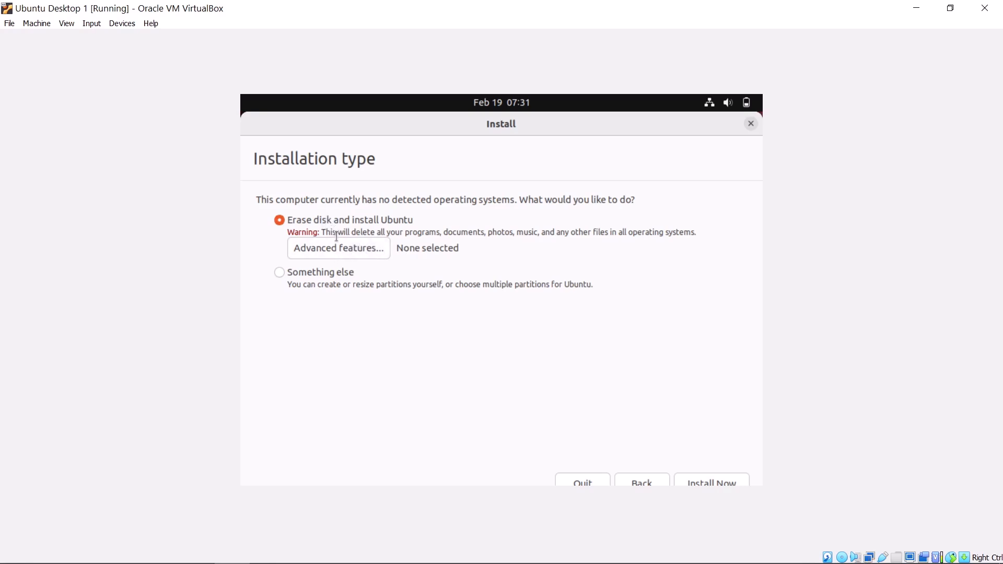
# Choose Erase disk and install Ubuntu with the Use LVM advanced feature, then Install Now
pyautogui.click(333, 278)
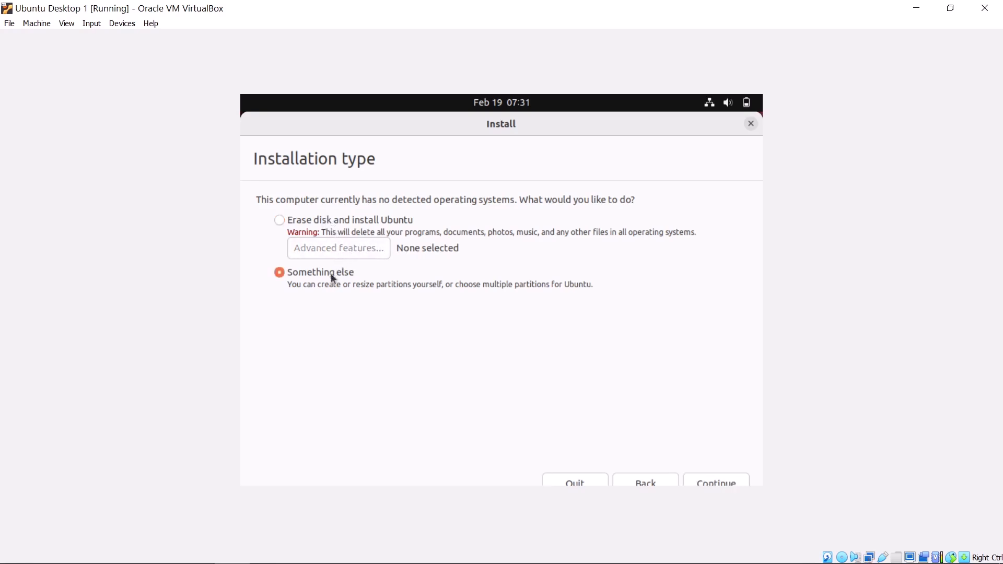
pyautogui.click(296, 221)
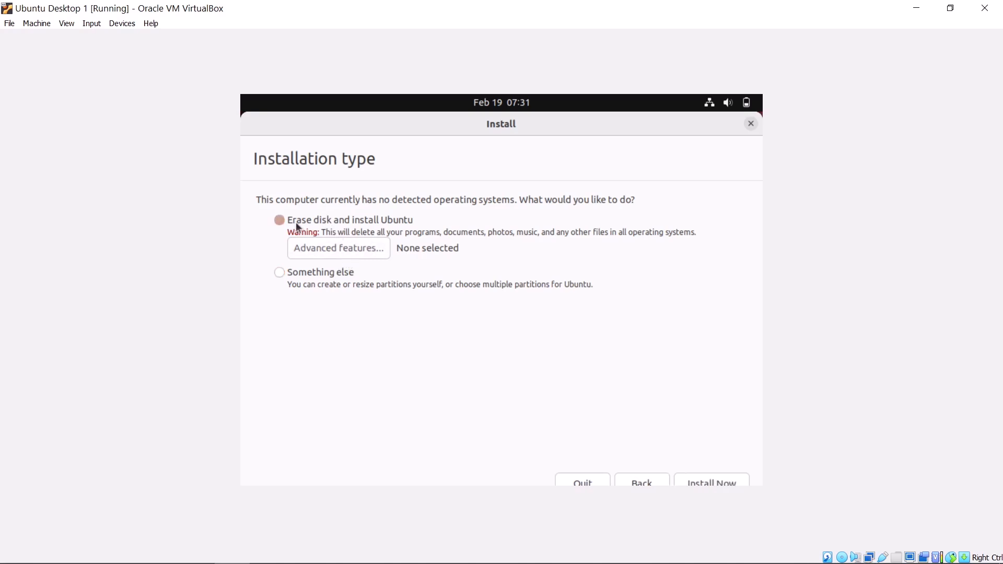
pyautogui.click(343, 250)
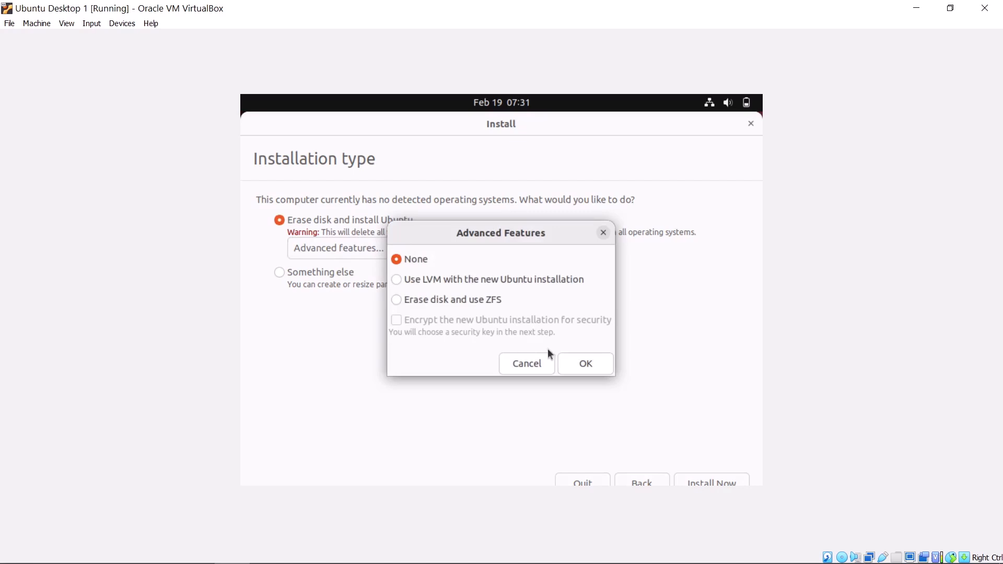
pyautogui.click(581, 363)
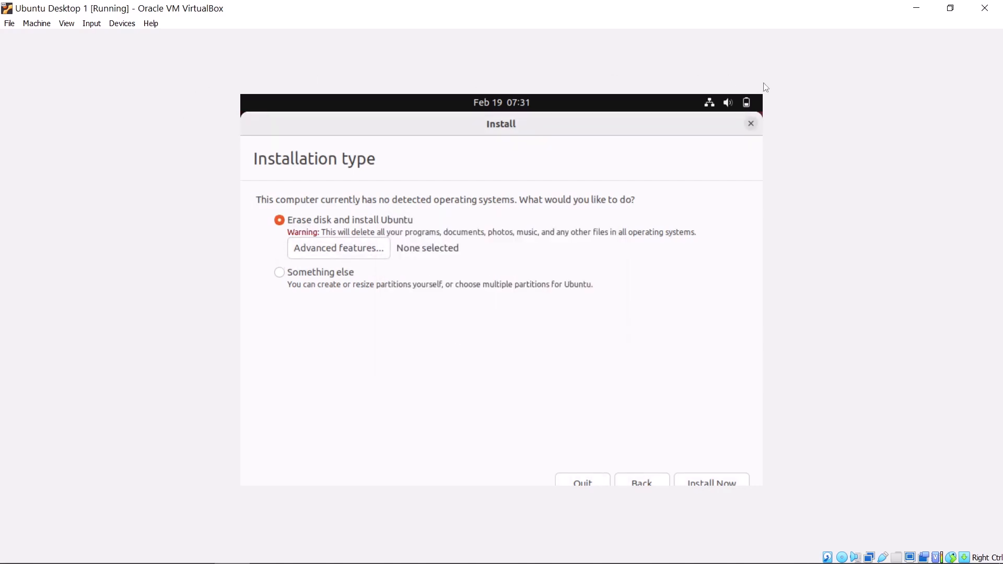
pyautogui.click(342, 253)
pyautogui.click(437, 282)
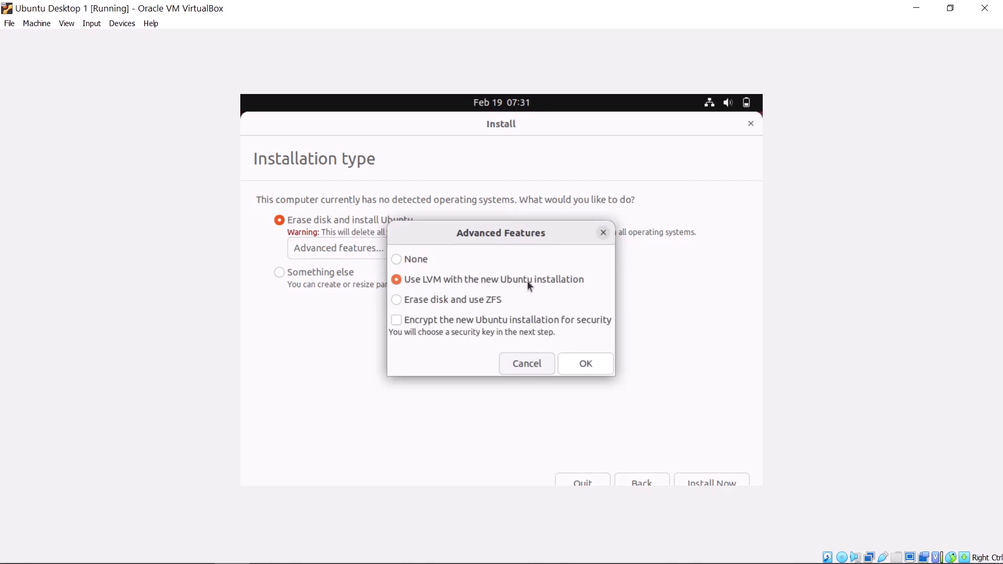
pyautogui.click(580, 370)
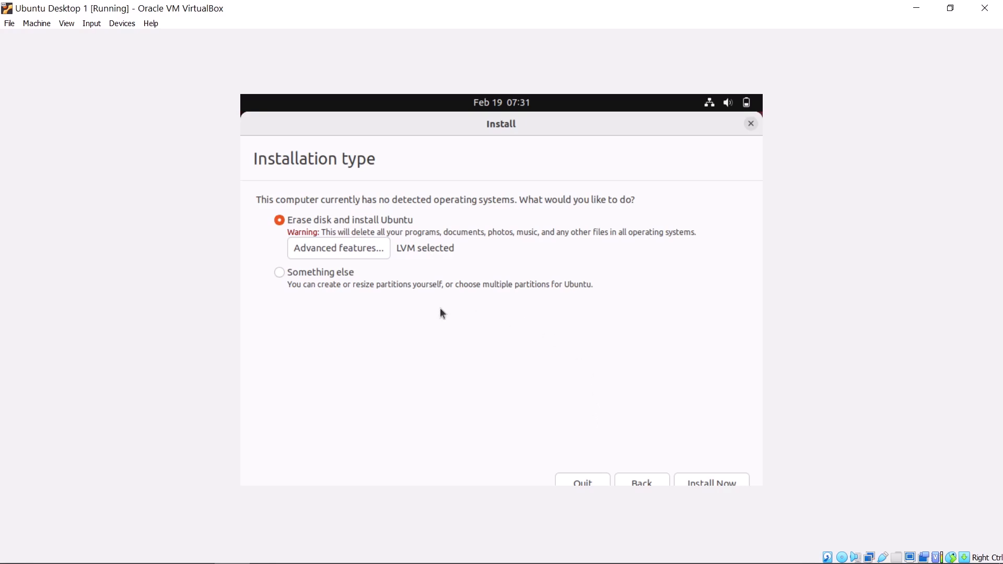
pyautogui.click(720, 481)
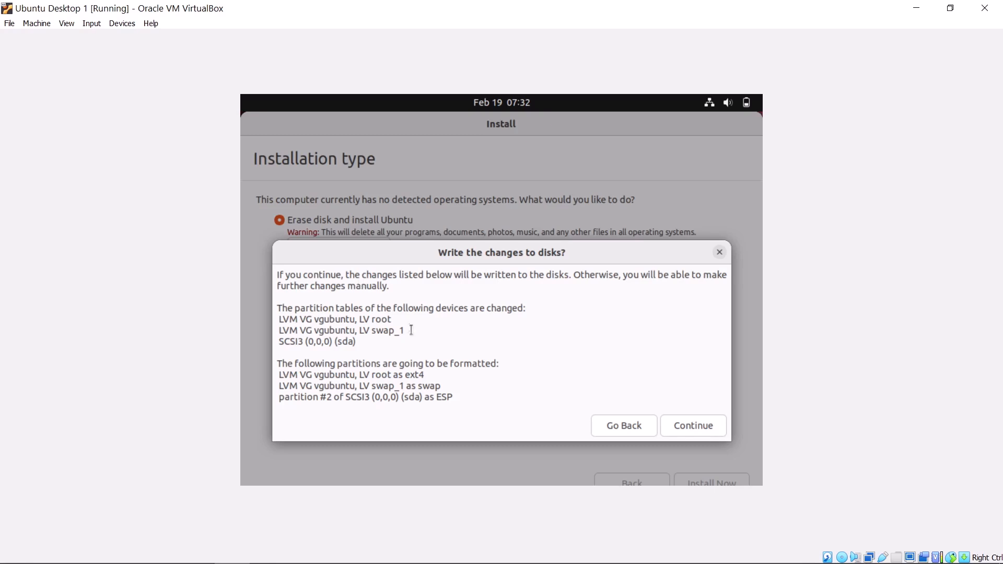
# Confirm writing the disk changes and keep Kolkata as the location
pyautogui.click(689, 429)
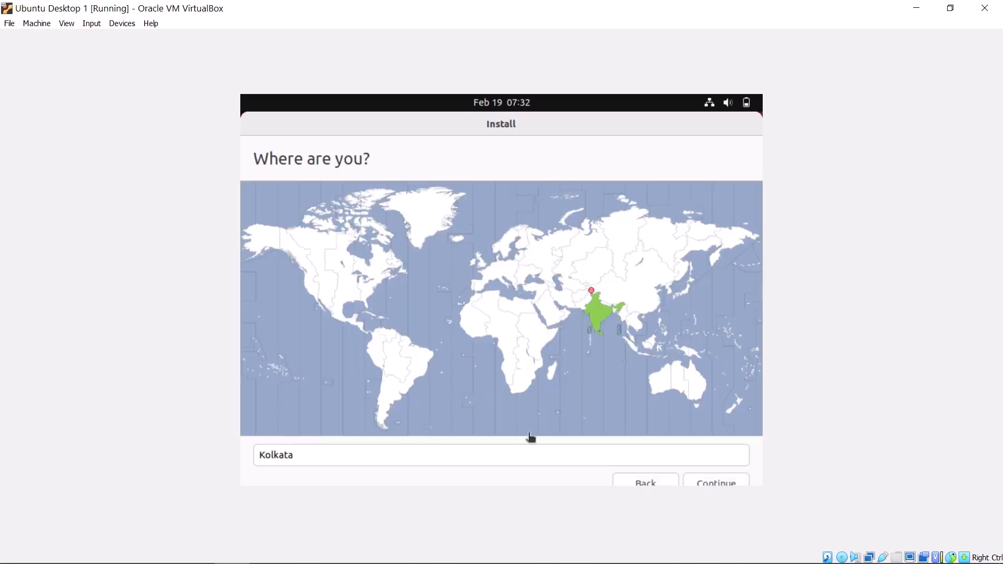
pyautogui.click(715, 484)
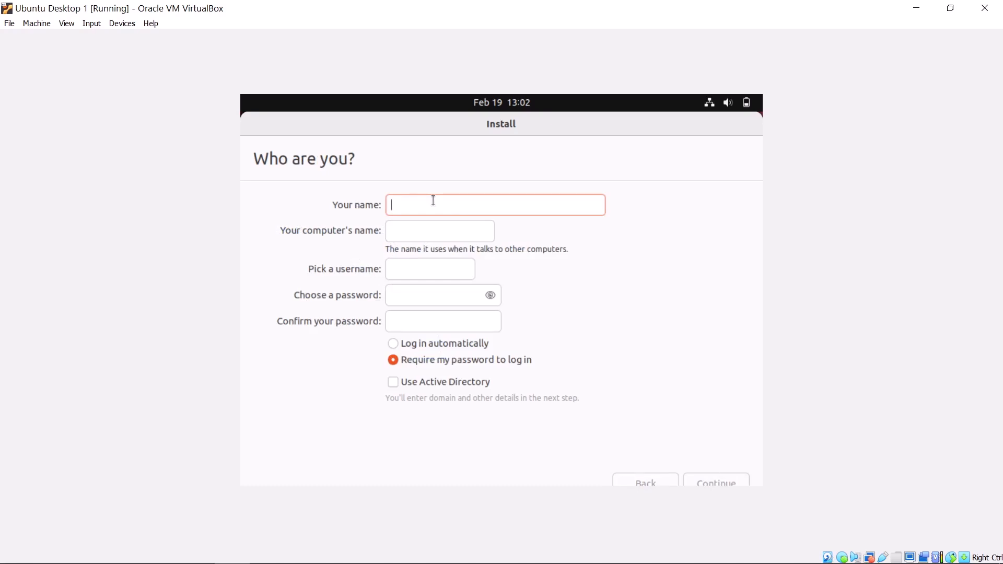
# Enter the account name, set and confirm an 11-digit password, and start the installation
pyautogui.write('Technow')
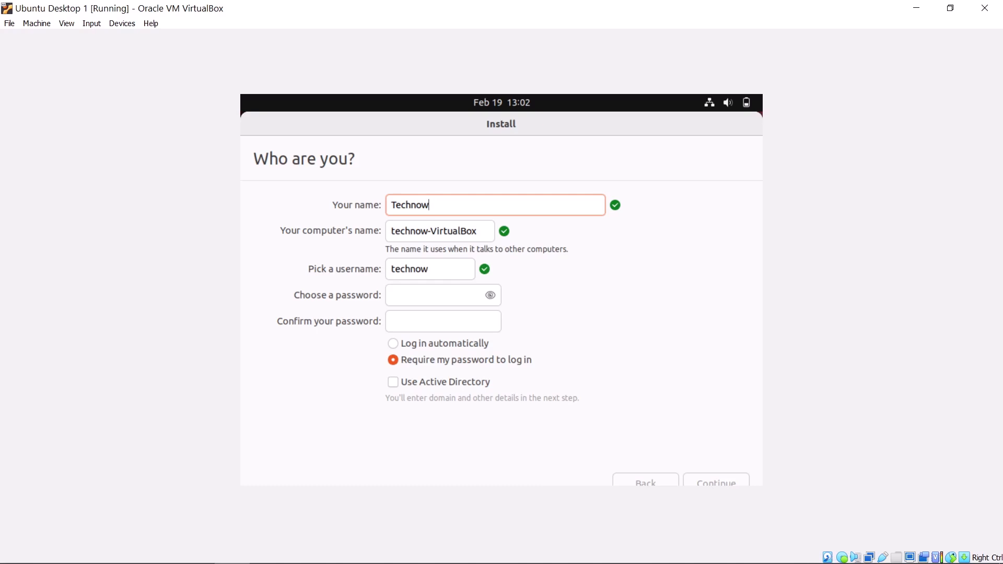
pyautogui.click(440, 269)
pyautogui.click(430, 299)
pyautogui.write('1234')
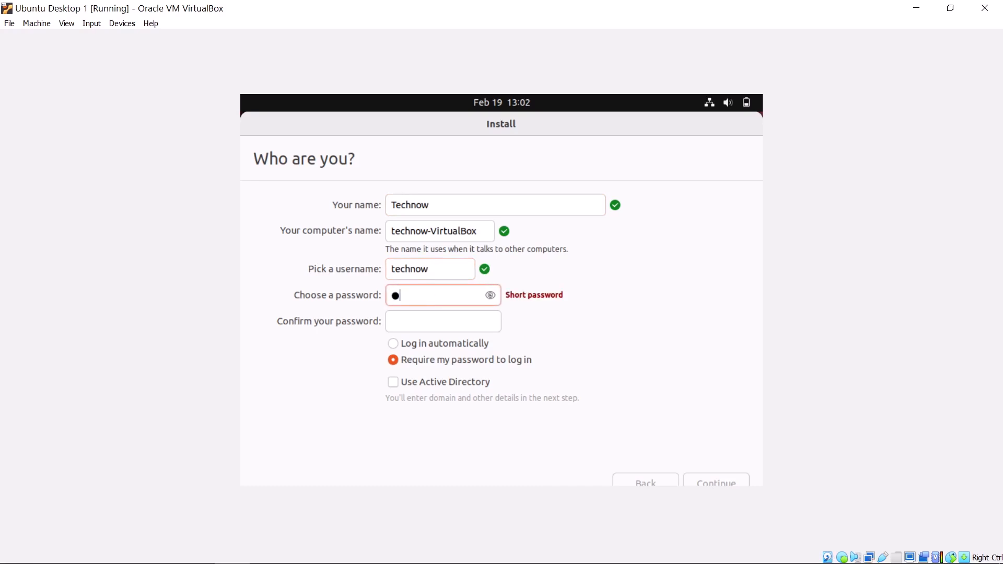
pyautogui.write('5678901')
pyautogui.press('Tab')
pyautogui.write('123456')
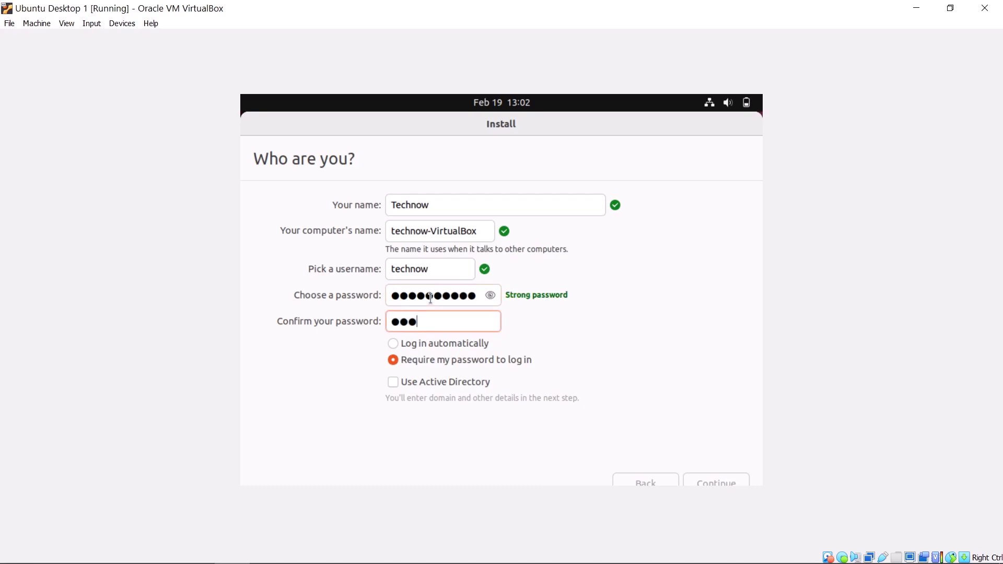
pyautogui.write('78901')
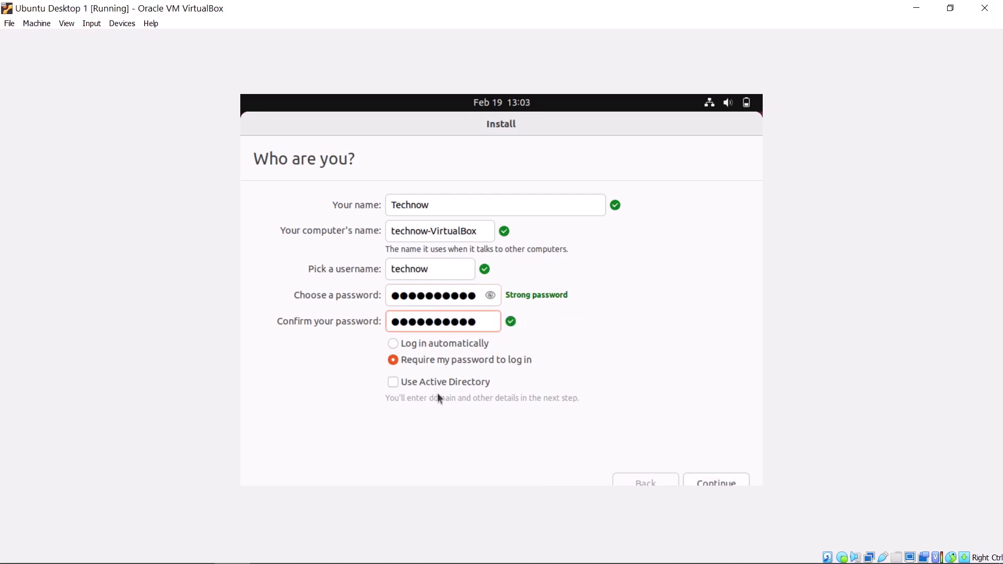
pyautogui.click(718, 479)
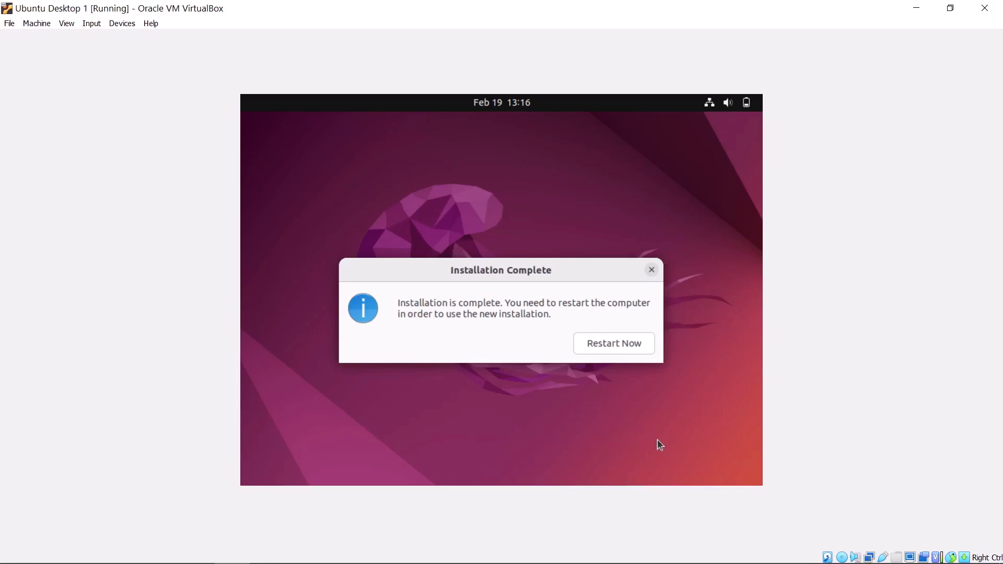
# Restart into the installed system and confirm the installation medium has been removed
pyautogui.click(631, 347)
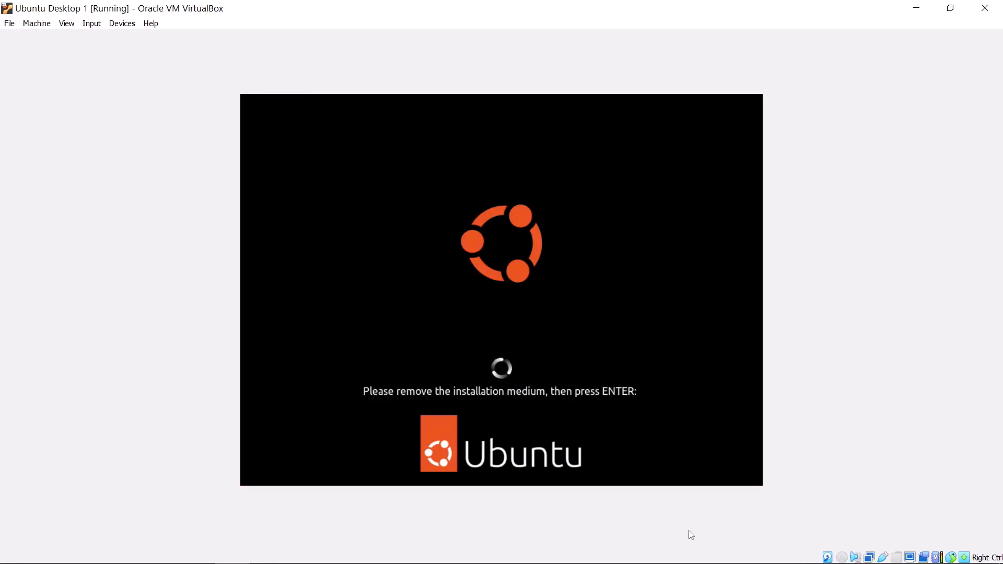
pyautogui.press('Return')
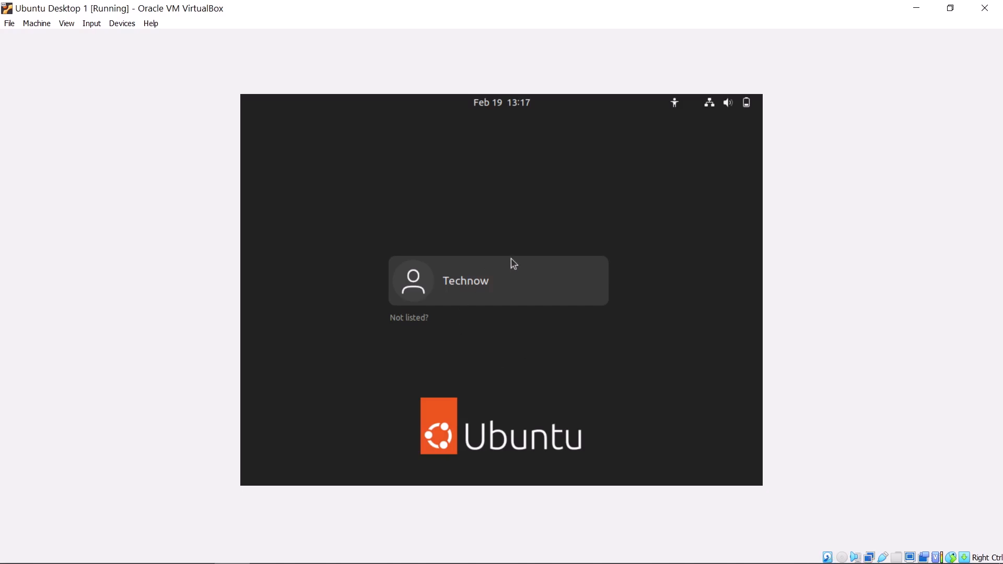
# Log in as the new user with the account password
pyautogui.click(515, 292)
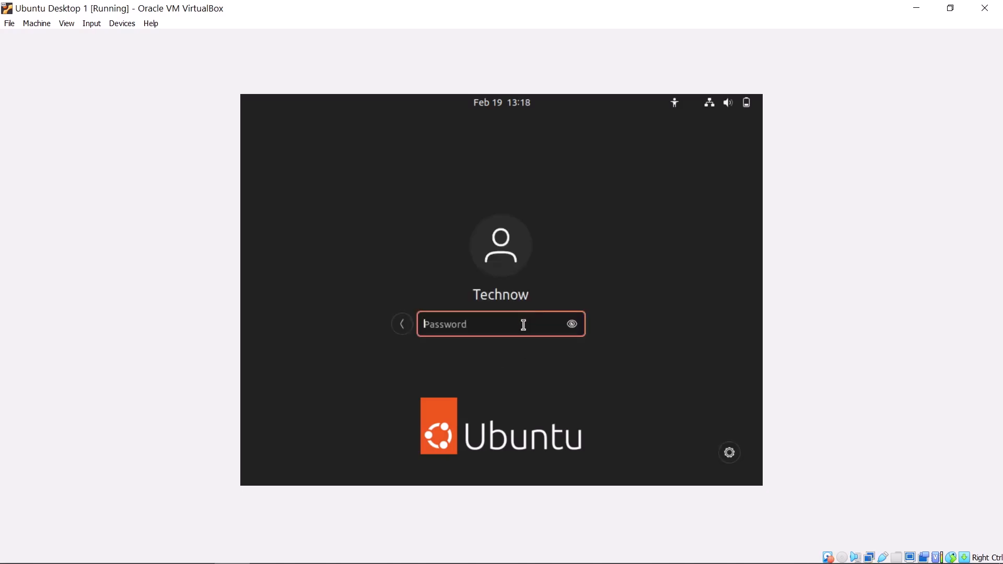
pyautogui.write('12345678910')
pyautogui.press('Return')
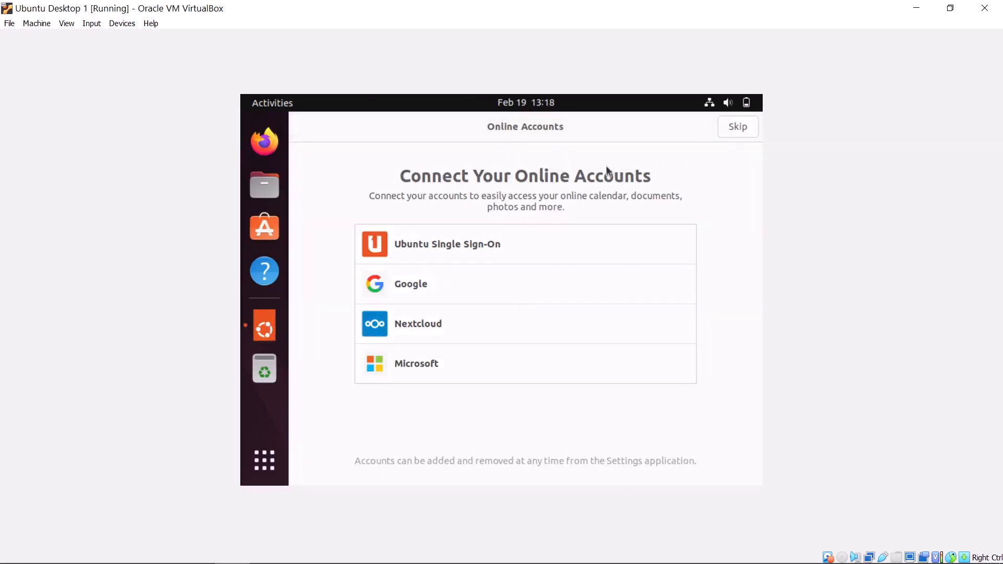
# Skip online accounts and go through the Livepatch, system info and privacy pages to Done
pyautogui.click(736, 128)
pyautogui.click(736, 128)
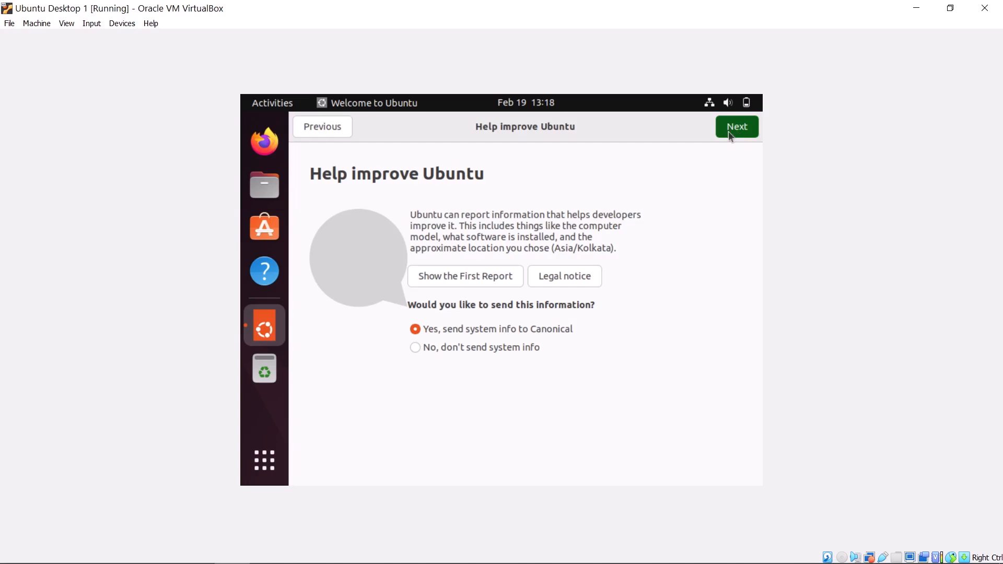
pyautogui.click(730, 137)
pyautogui.click(739, 129)
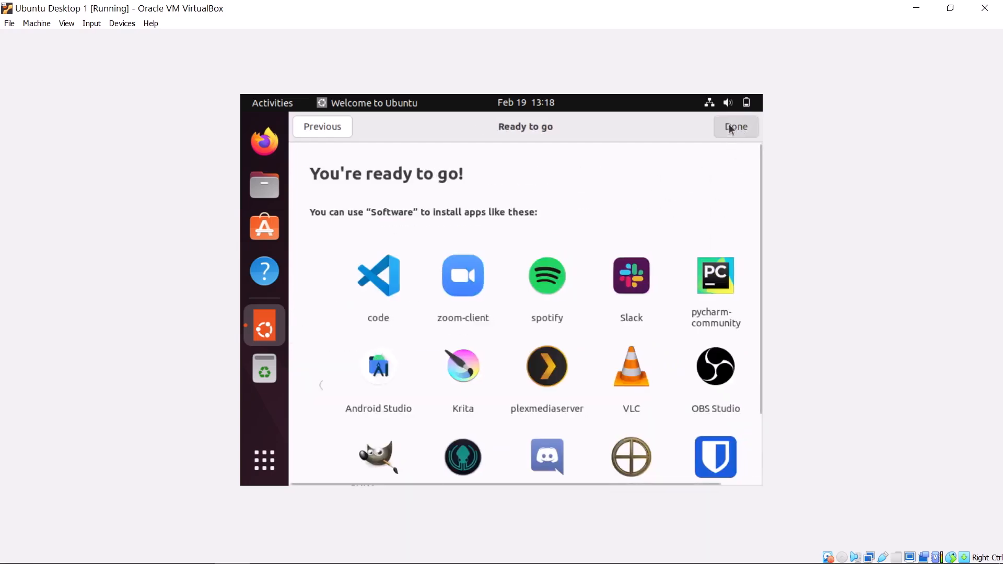
pyautogui.click(731, 129)
# Set the Ubuntu display resolution to 1920 × 1080 (16:9) and keep the changes
pyautogui.rightClick(528, 282)
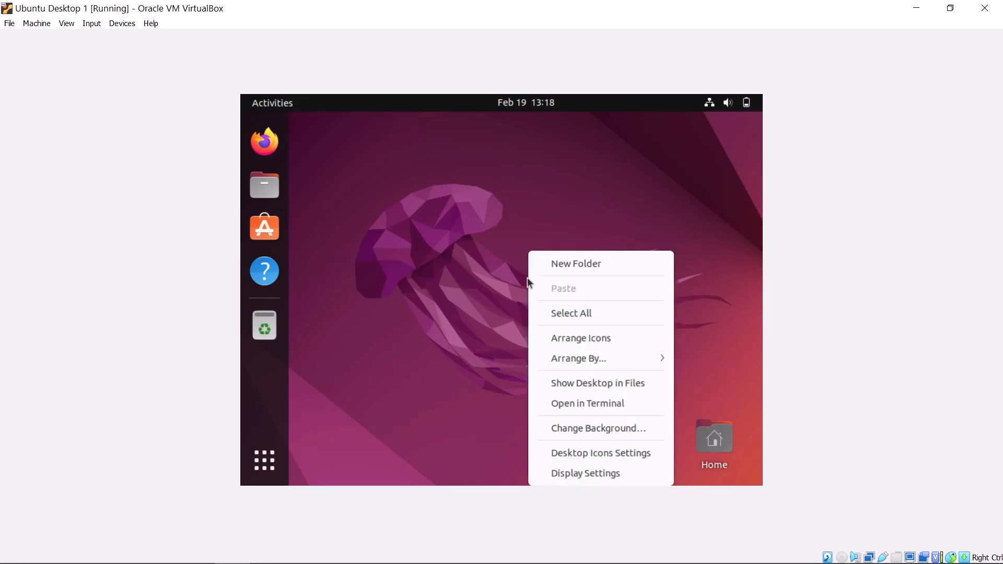
pyautogui.click(563, 474)
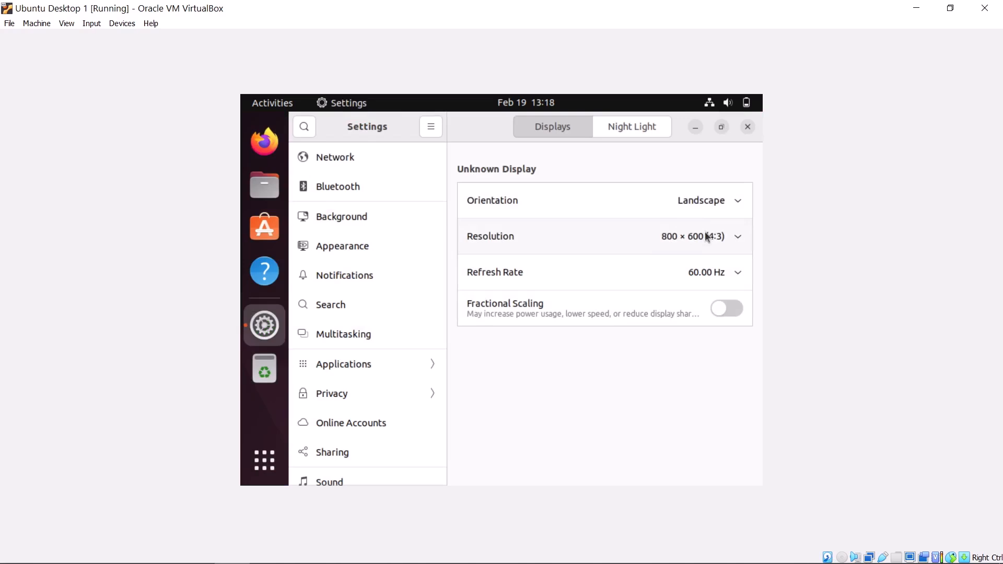
pyautogui.click(704, 237)
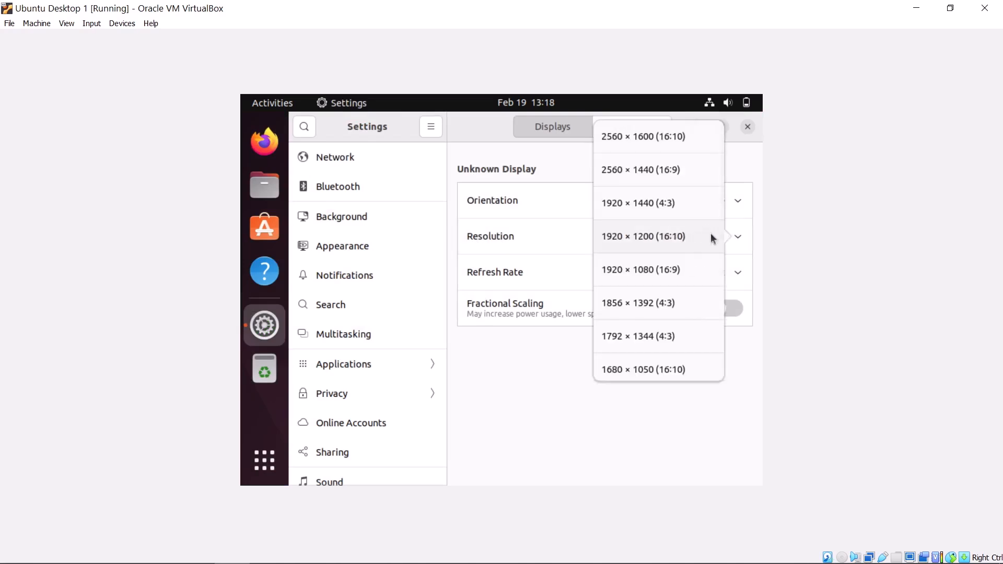
pyautogui.click(652, 269)
pyautogui.click(730, 132)
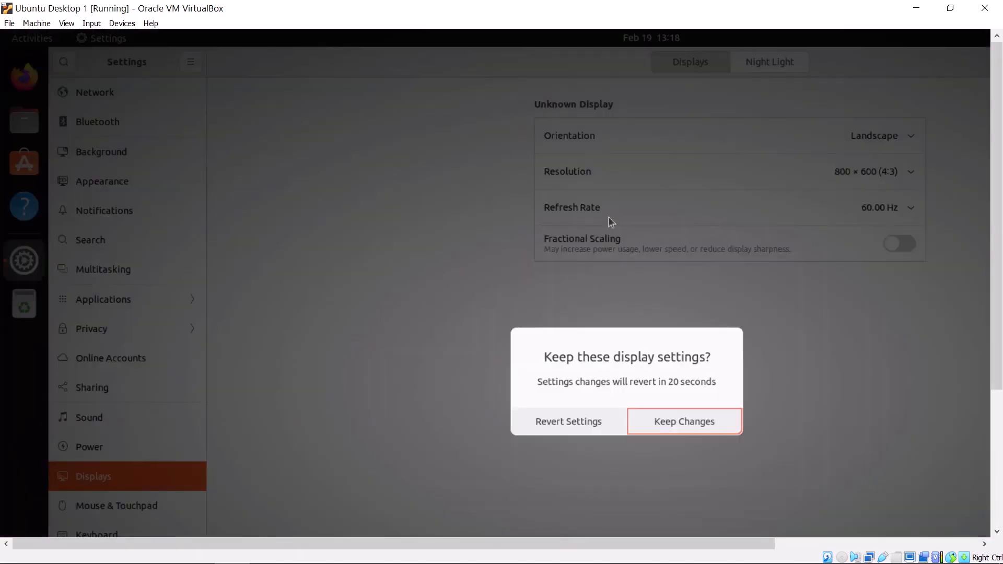
pyautogui.click(663, 426)
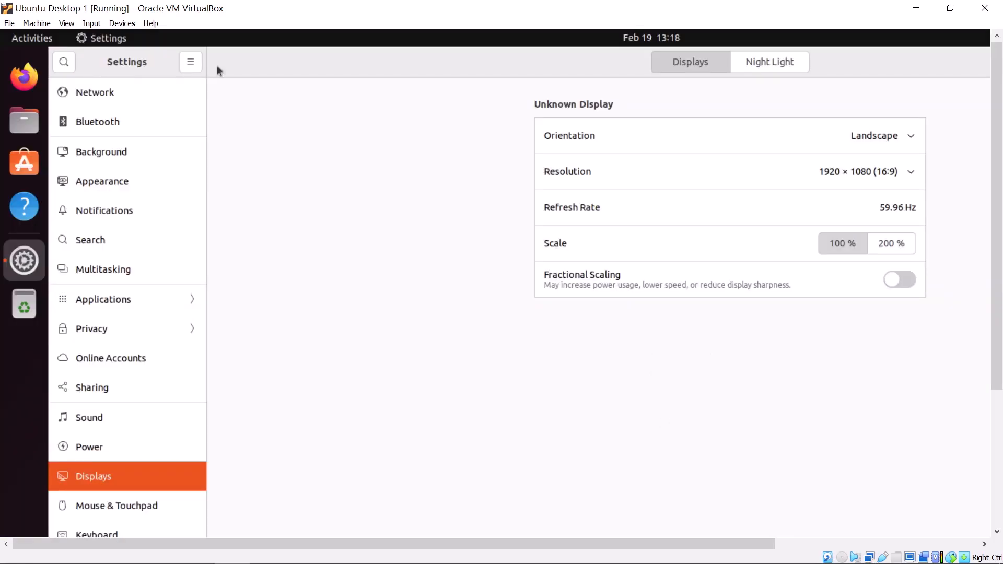
# Switch the VM to full-screen mode, close Settings, and toggle the Activities overview
pyautogui.click(62, 25)
pyautogui.click(86, 36)
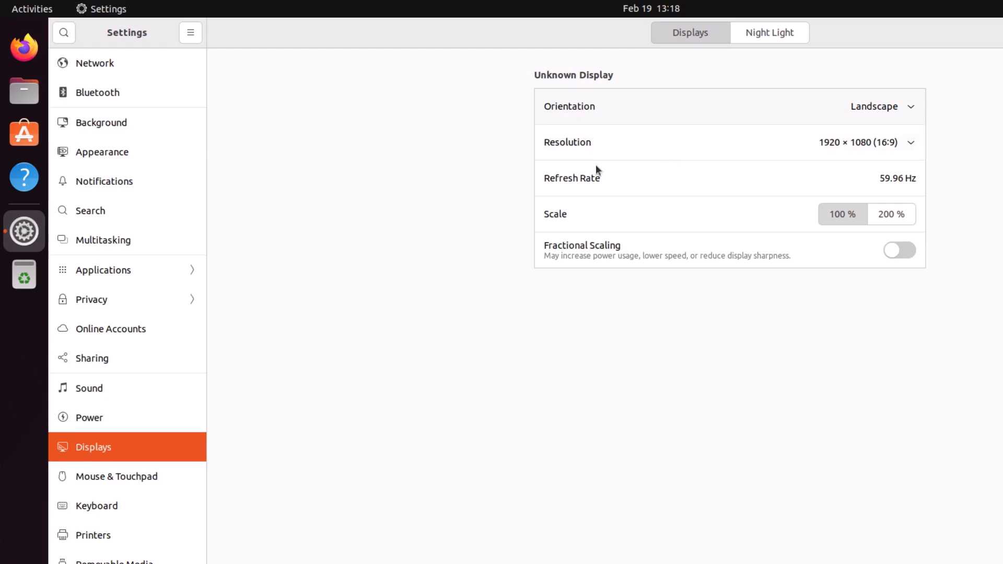
pyautogui.doubleClick(885, 33)
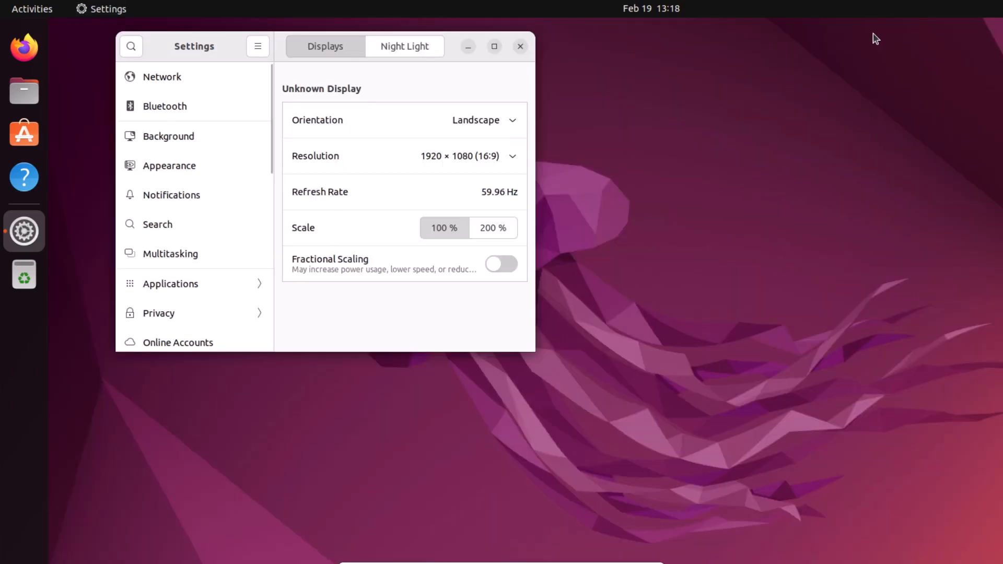
pyautogui.click(520, 46)
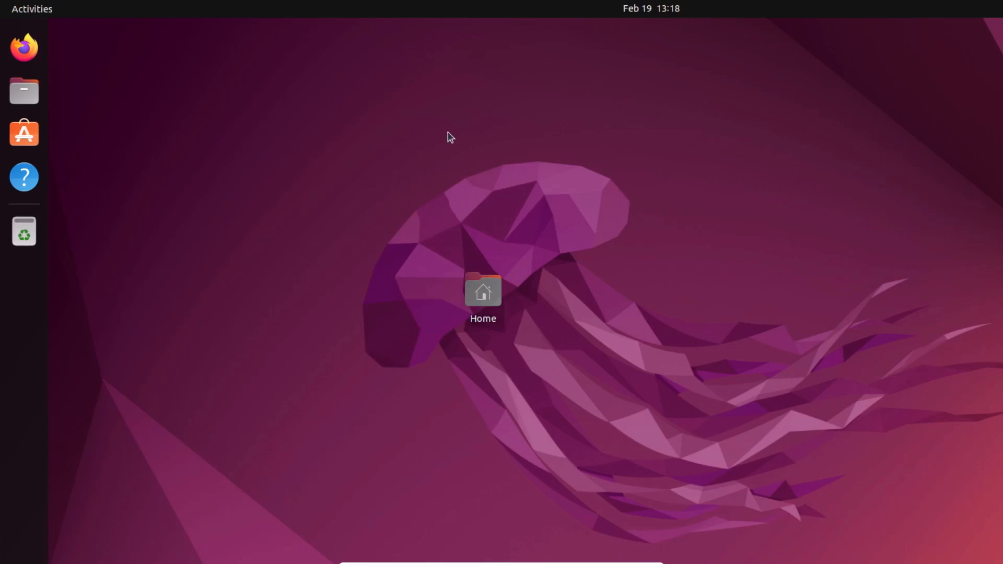
pyautogui.click(46, 9)
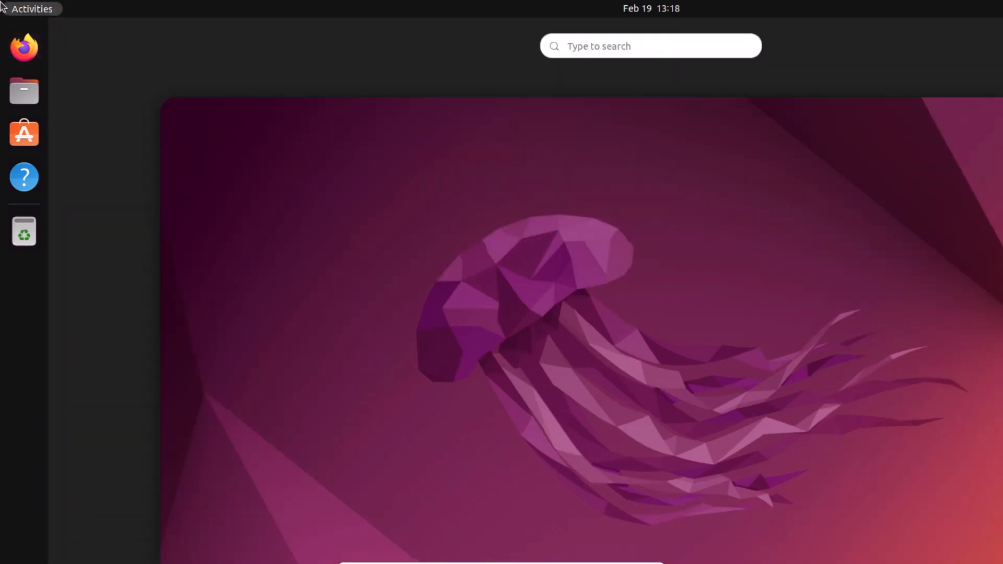
pyautogui.click(21, 10)
# In a desktop terminal, run cat /etc/os-release to show Ubuntu 22.04.1 LTS, then run shutdown now
pyautogui.rightClick(365, 370)
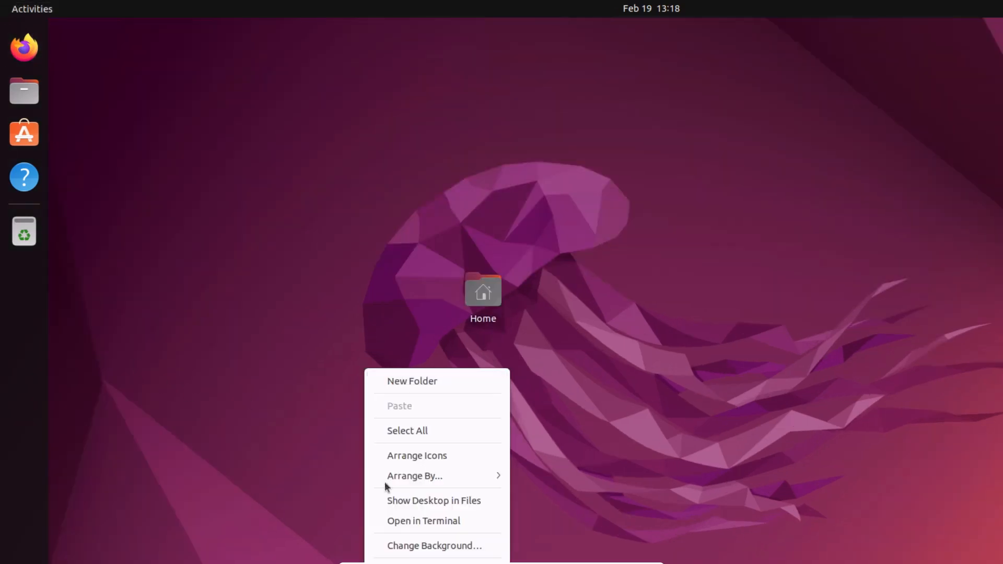
pyautogui.click(397, 520)
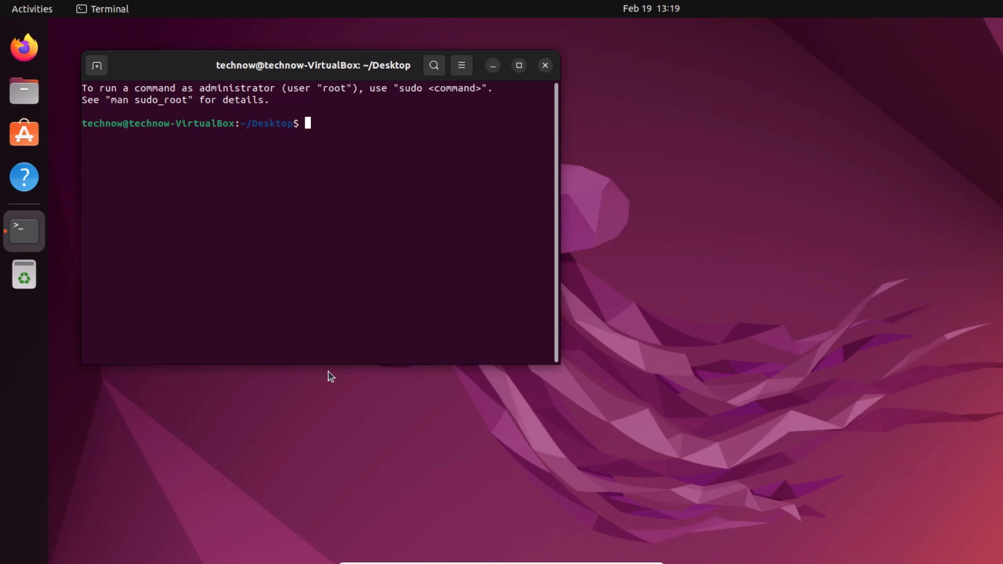
pyautogui.write('li')
pyautogui.press('BackSpace')
pyautogui.press('BackSpace')
pyautogui.write('cat /etc/os-release')
pyautogui.press('Tab')
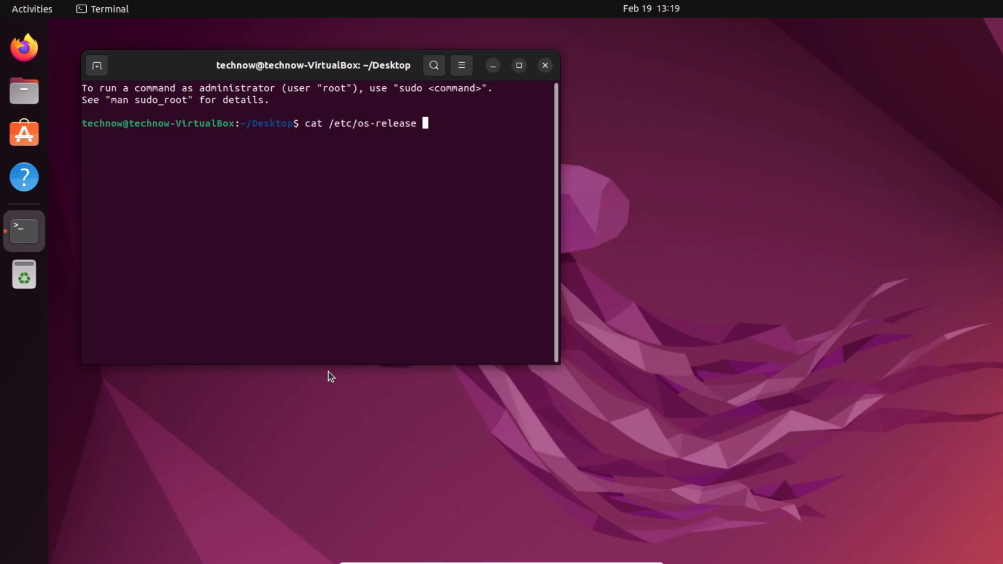
pyautogui.press('Return')
pyautogui.write('shutdown')
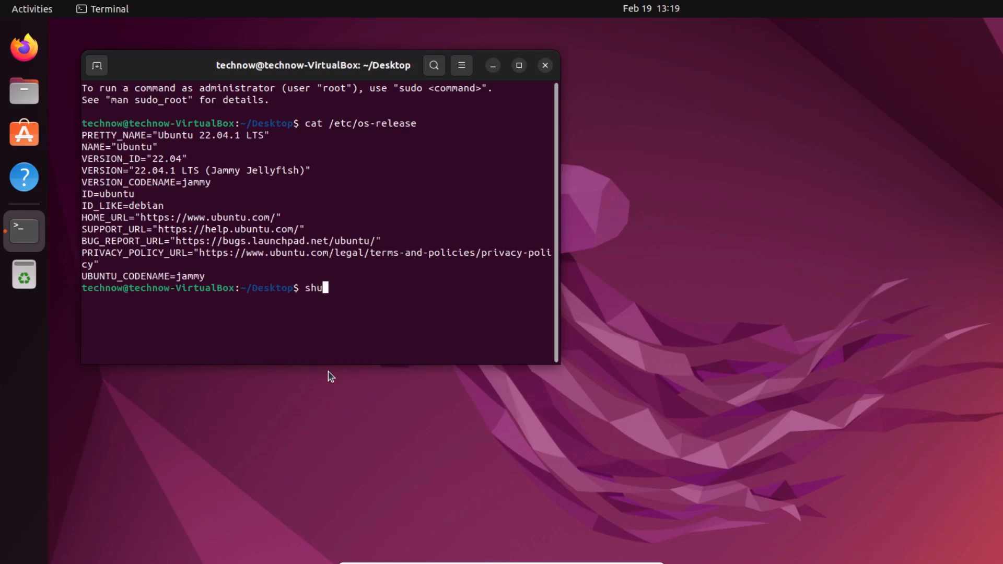
pyautogui.write(' now')
pyautogui.press('Return')
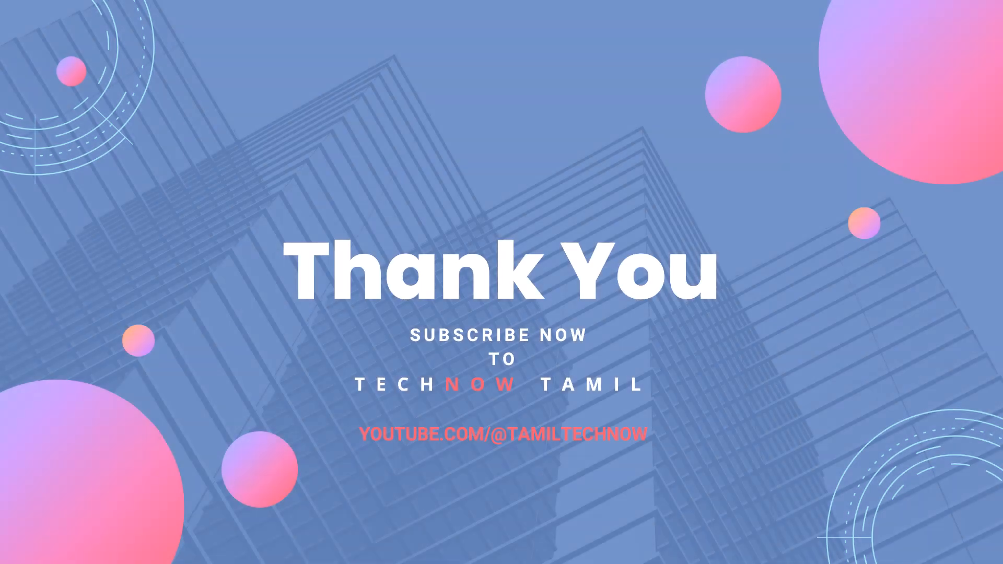